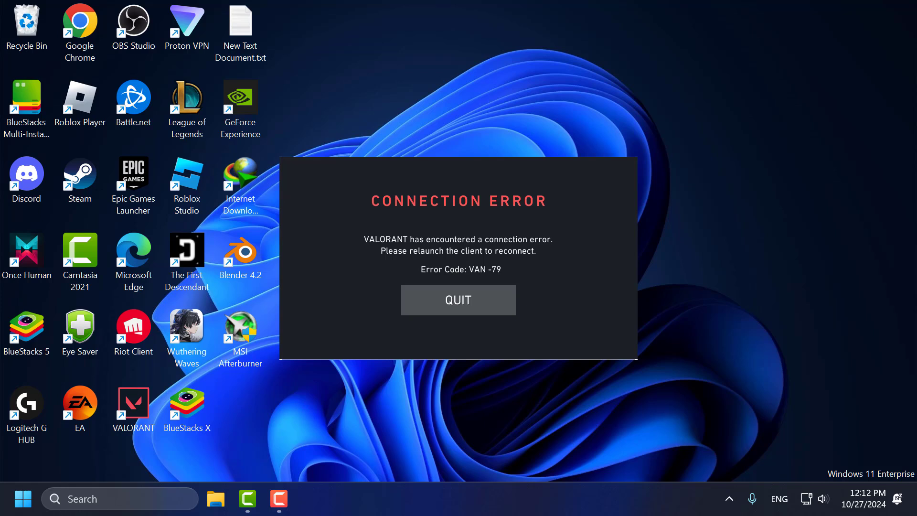
Step: Quit the VALORANT VAN -79 connection error dialog
{"action": "left_click", "coordinate": [506, 306]}
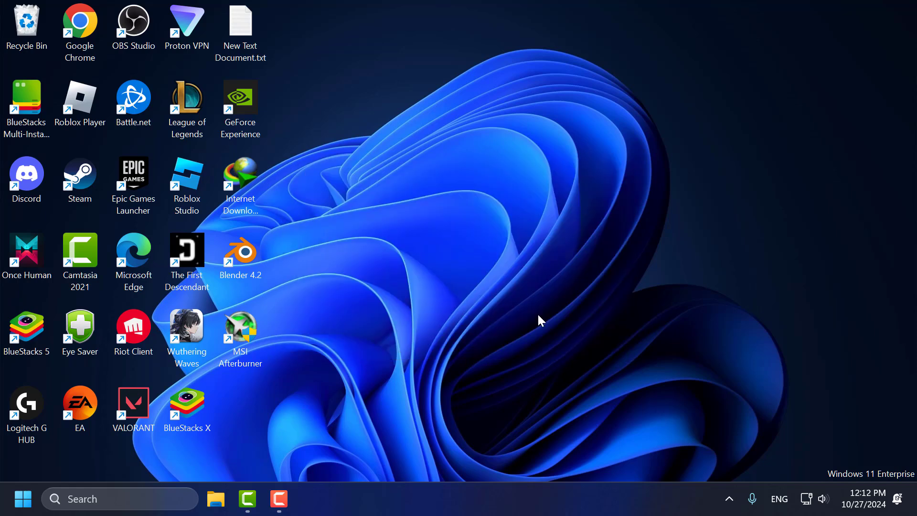
Step: End the Riot Client task in Task Manager, then close Task Manager
{"action": "right_click", "coordinate": [471, 489]}
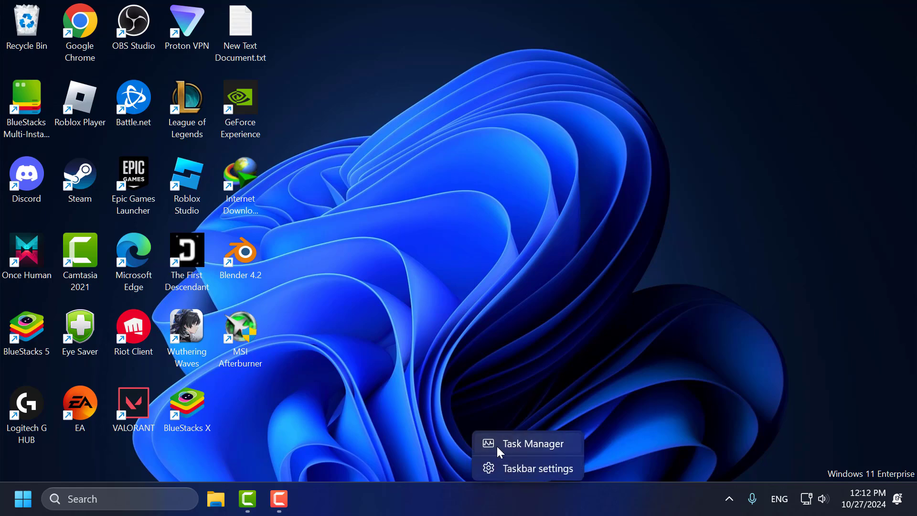
{"action": "left_click", "coordinate": [497, 445]}
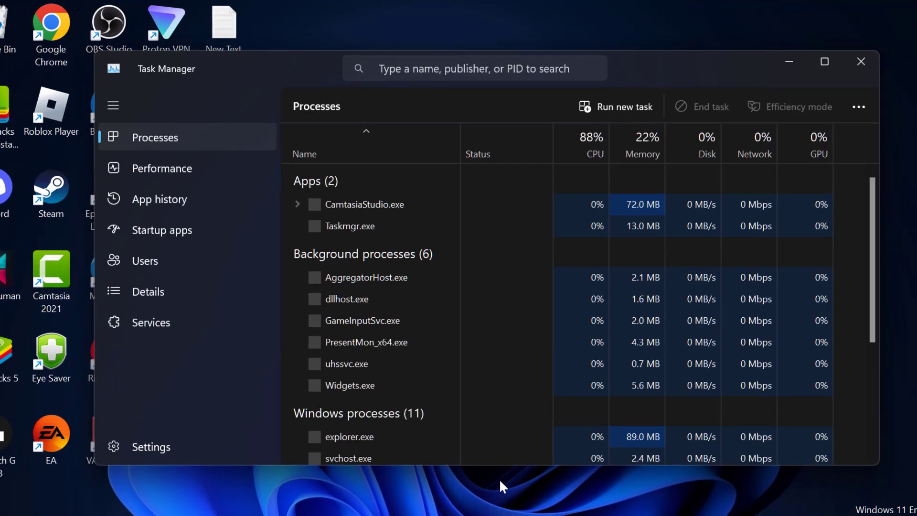
{"action": "scroll", "coordinate": [366, 273], "scroll_direction": "down", "scroll_amount": 1}
{"action": "left_click", "coordinate": [368, 276]}
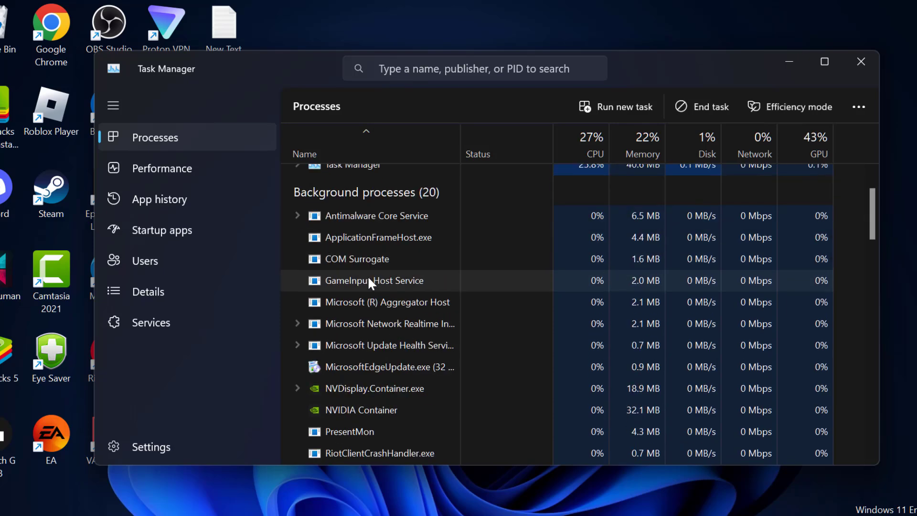
{"action": "scroll", "coordinate": [382, 280], "scroll_direction": "down", "scroll_amount": 5}
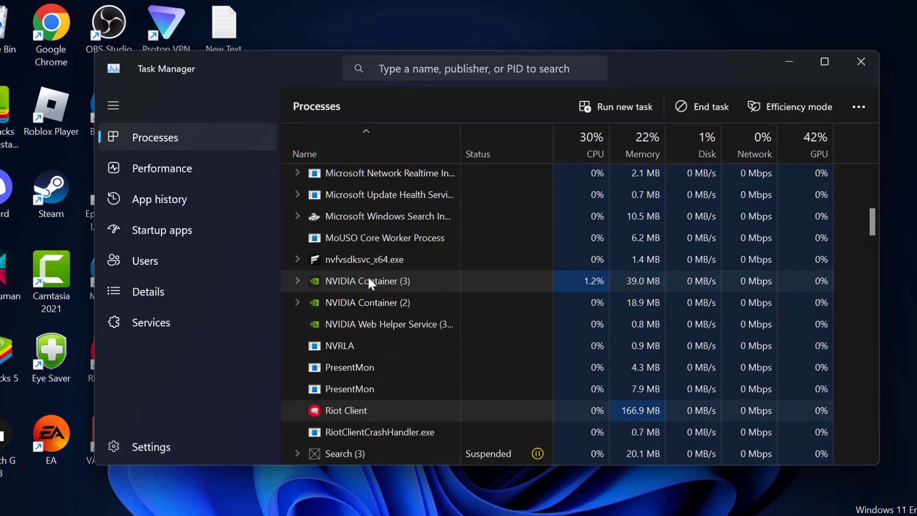
{"action": "right_click", "coordinate": [361, 410]}
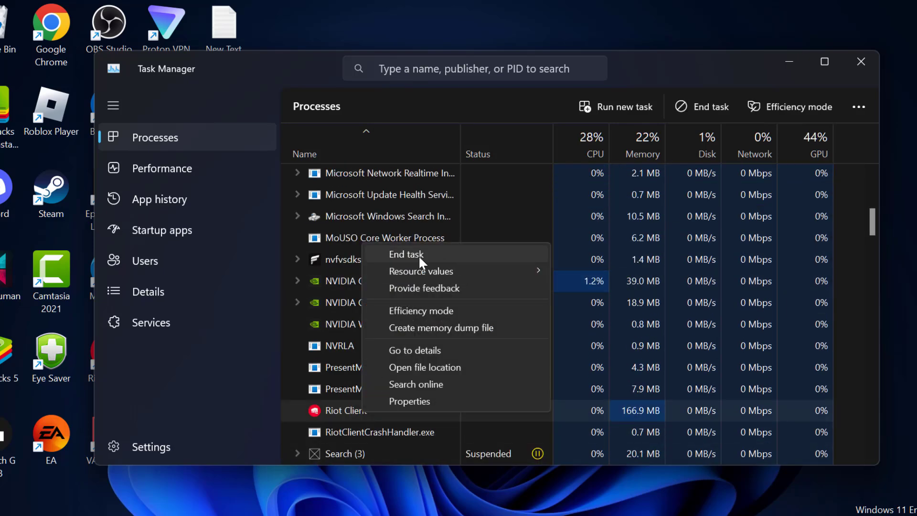
{"action": "left_click", "coordinate": [429, 254]}
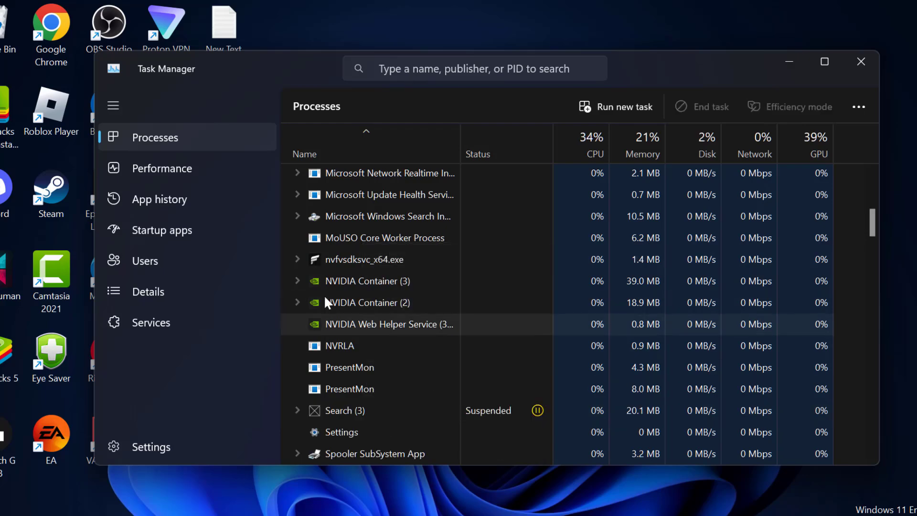
{"action": "scroll", "coordinate": [409, 358], "scroll_direction": "up", "scroll_amount": 1}
{"action": "scroll", "coordinate": [409, 358], "scroll_direction": "up", "scroll_amount": 1}
{"action": "left_click", "coordinate": [861, 62]}
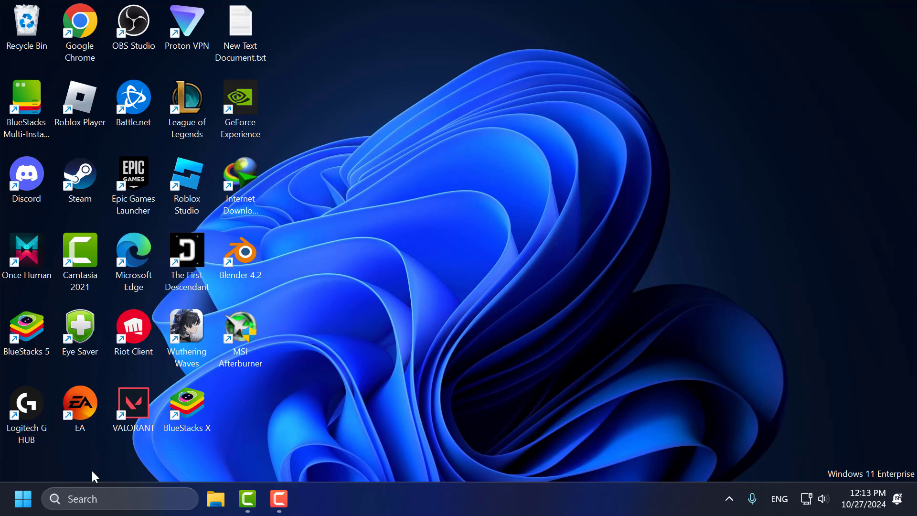
Step: Open Services and set the vgc service's startup type to Automatic
{"action": "left_click", "coordinate": [98, 505]}
{"action": "type", "text": "services"}
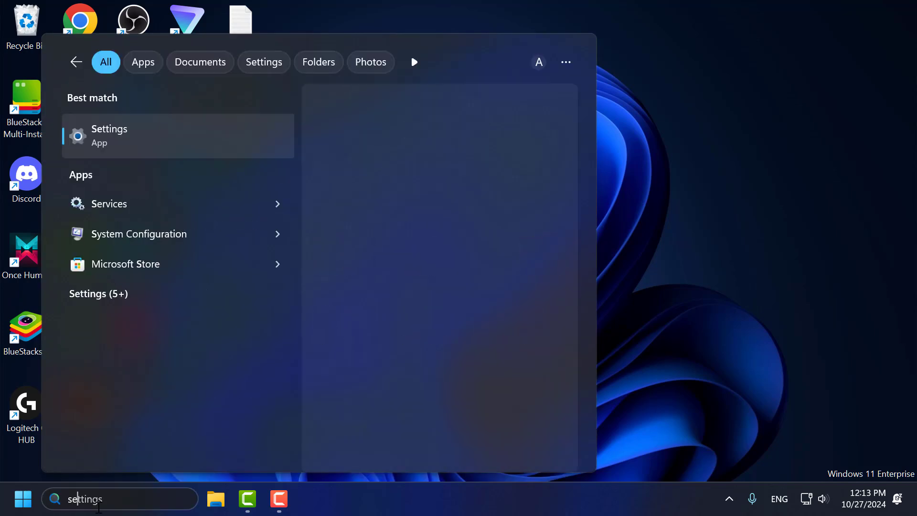
{"action": "left_click", "coordinate": [198, 152]}
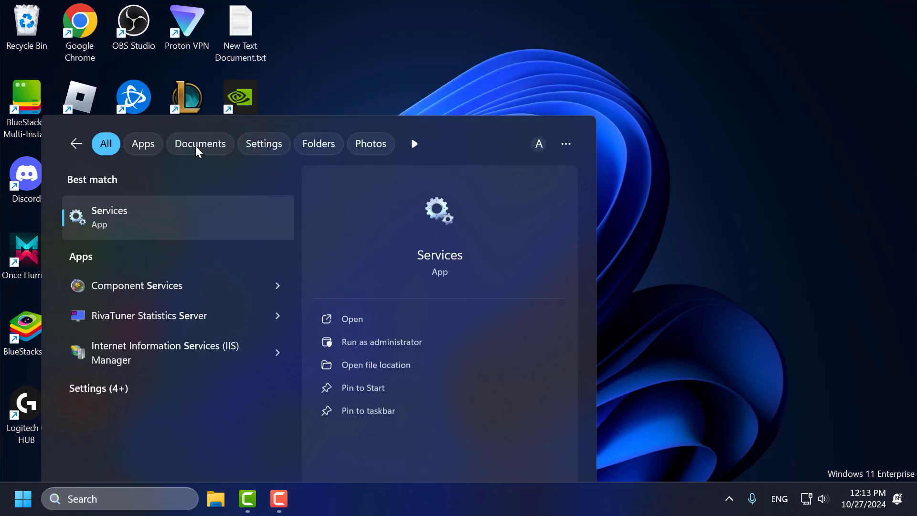
{"action": "left_click", "coordinate": [361, 195]}
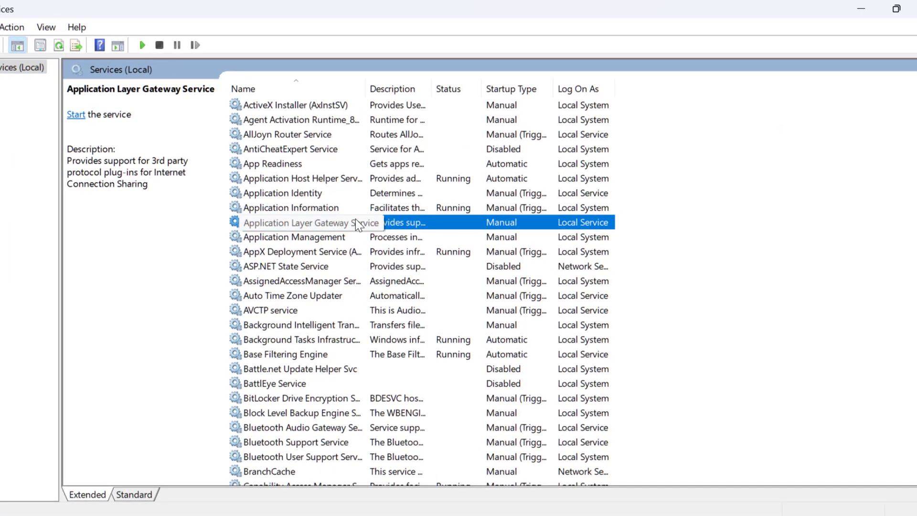
{"action": "key", "text": "v"}
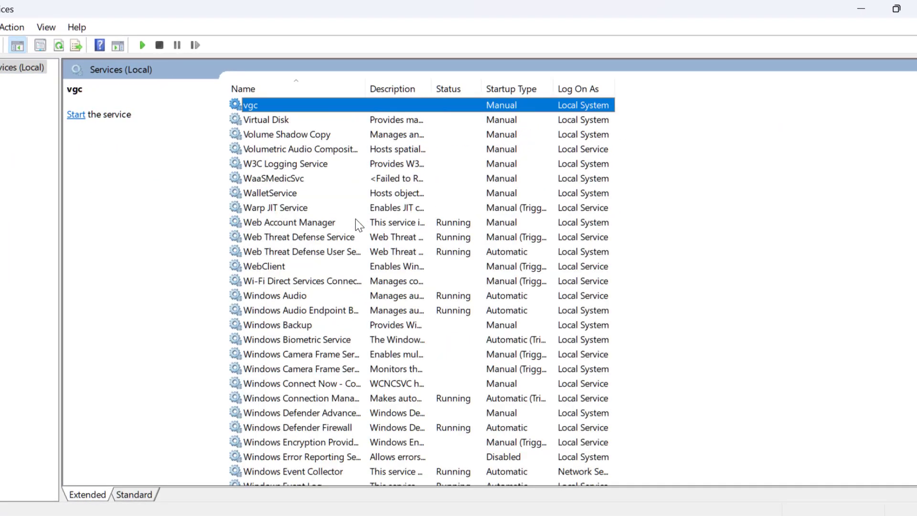
{"action": "double_click", "coordinate": [366, 106]}
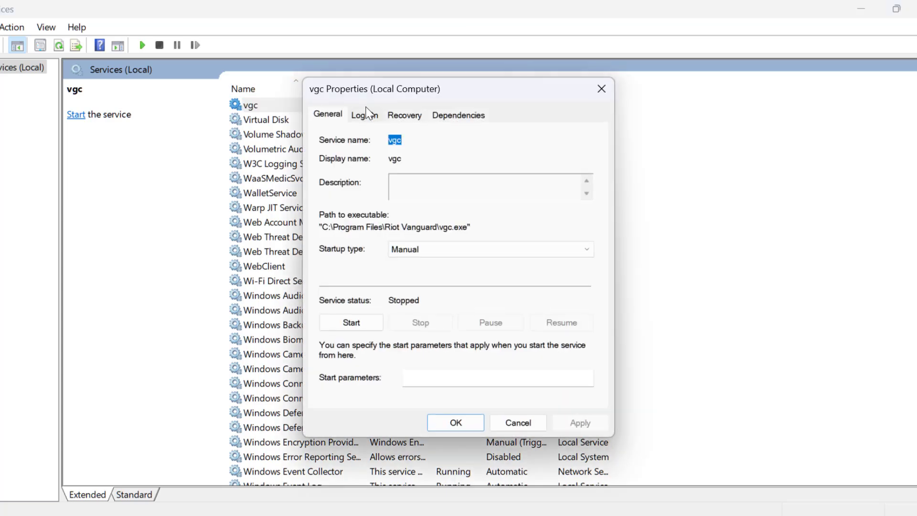
{"action": "left_click", "coordinate": [431, 247]}
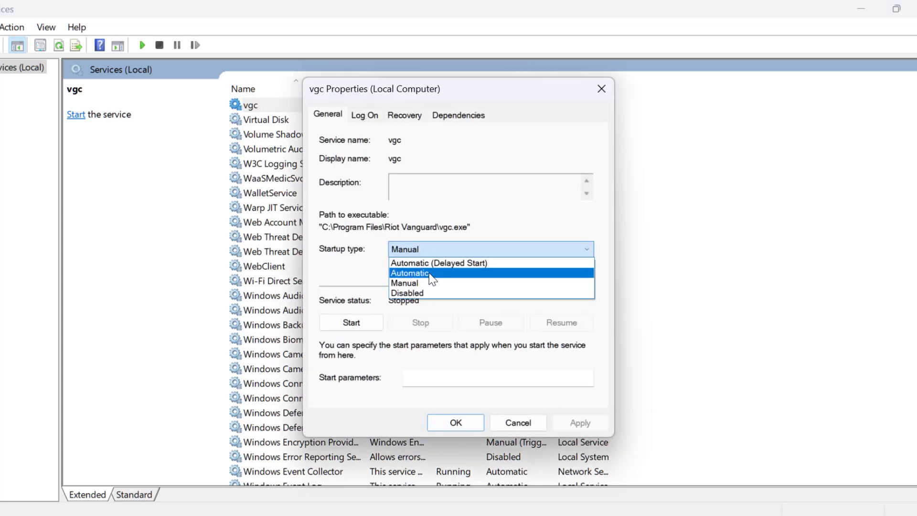
{"action": "left_click", "coordinate": [430, 270]}
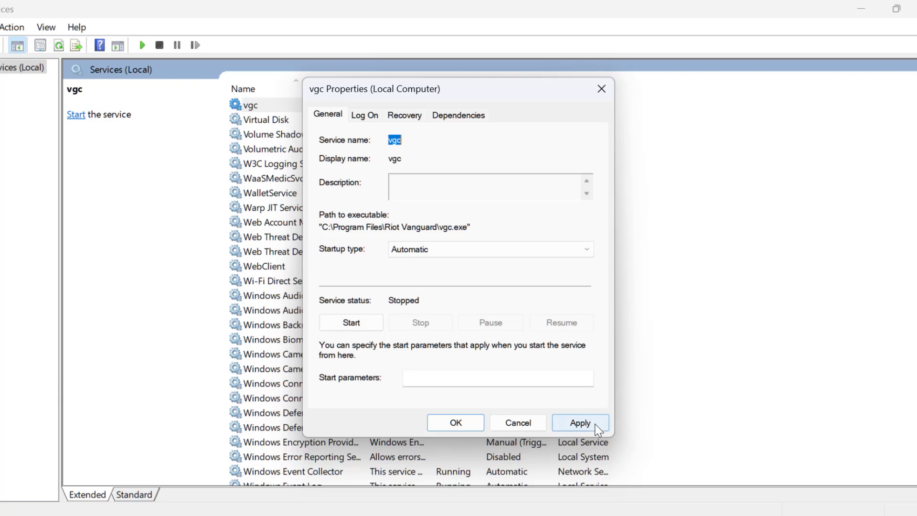
{"action": "left_click", "coordinate": [590, 422]}
{"action": "left_click", "coordinate": [472, 423]}
Step: Start the vgc service
{"action": "scroll", "coordinate": [382, 296], "scroll_direction": "up", "scroll_amount": 3}
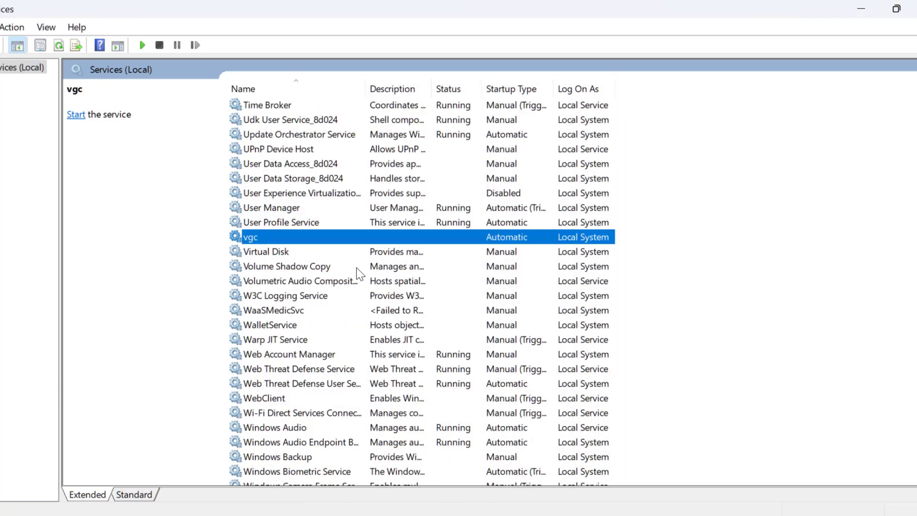
{"action": "right_click", "coordinate": [265, 237]}
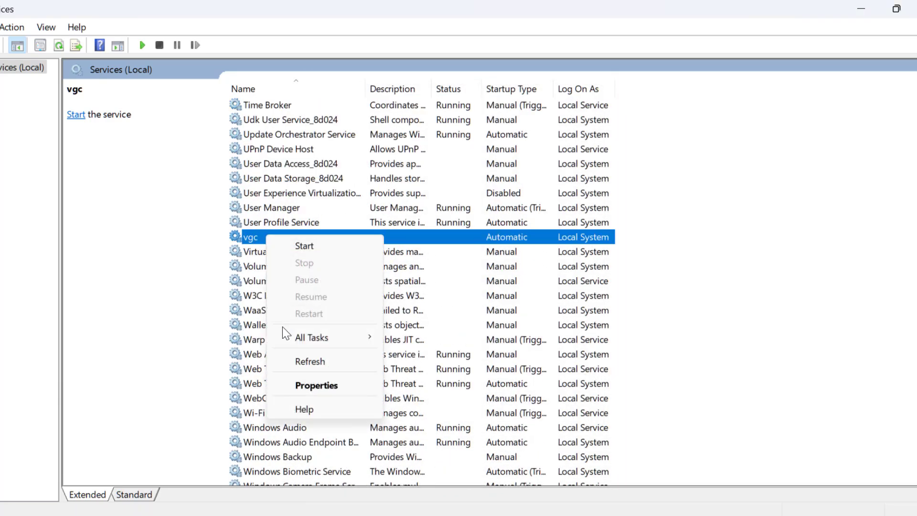
{"action": "left_click", "coordinate": [303, 246]}
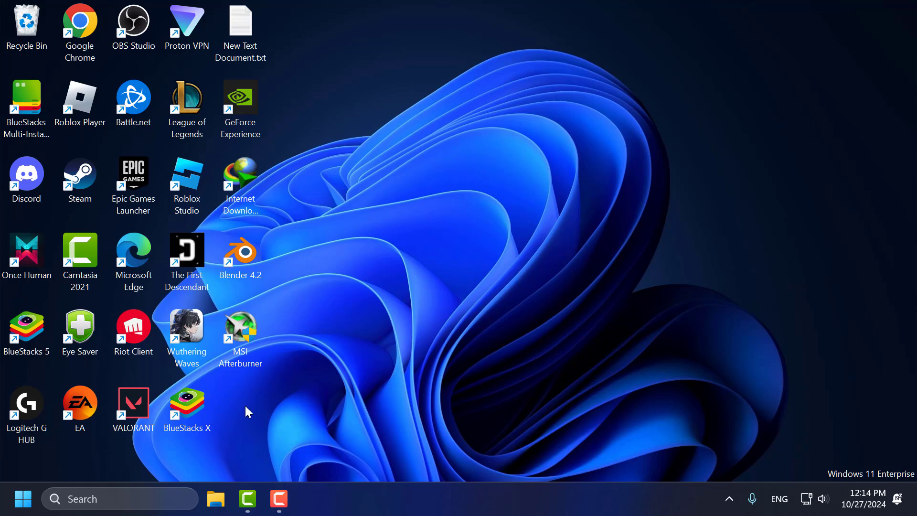
Step: Run Check for updates in Windows Update, confirm it's up to date, and close Settings
{"action": "left_click", "coordinate": [185, 492]}
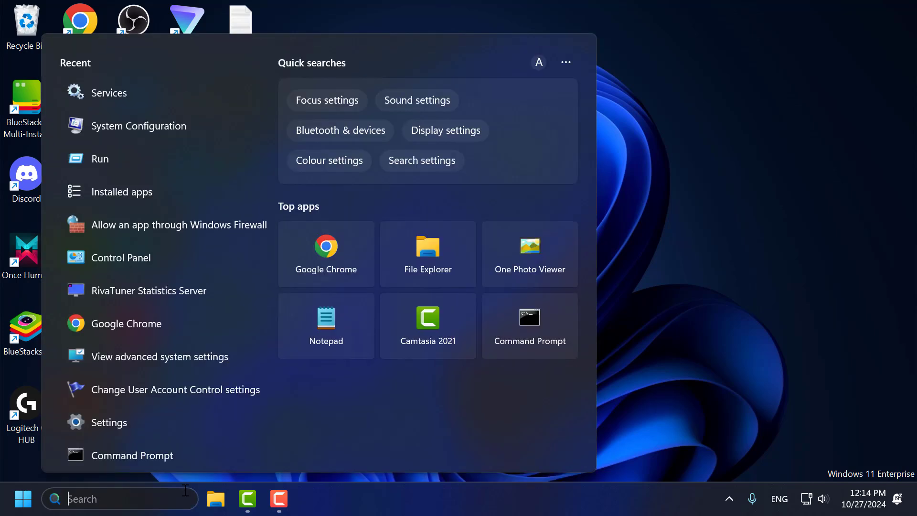
{"action": "type", "text": "windows up"}
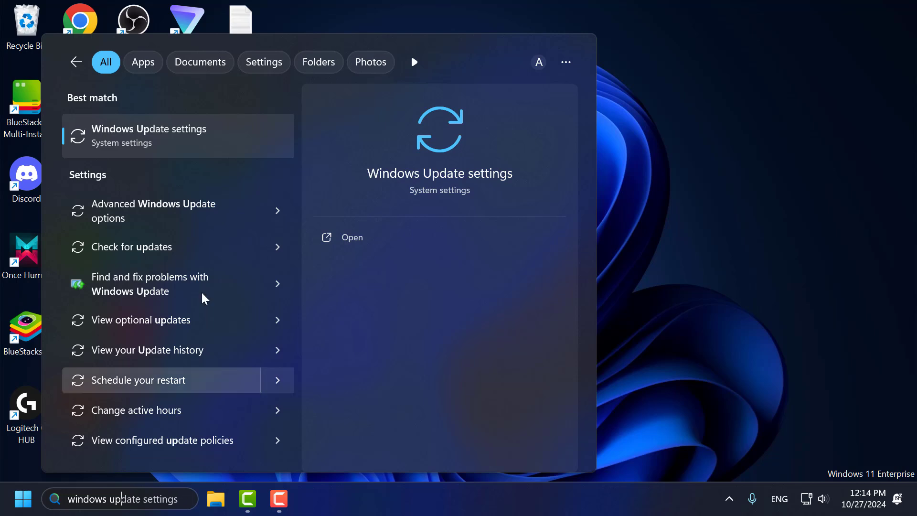
{"action": "left_click", "coordinate": [189, 143]}
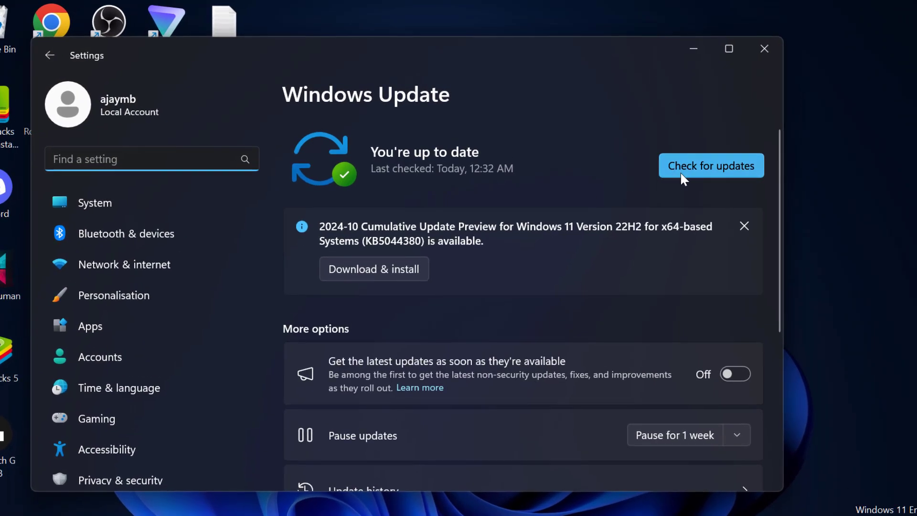
{"action": "left_click", "coordinate": [669, 156]}
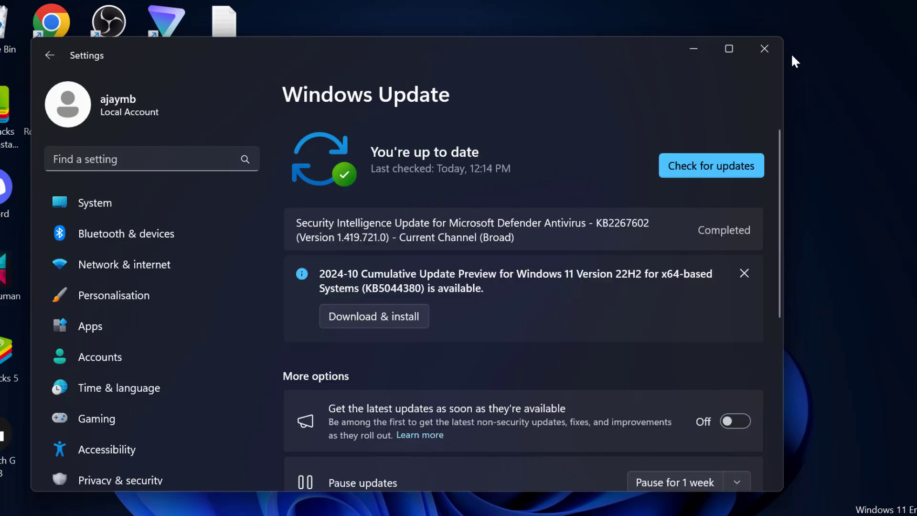
{"action": "left_click", "coordinate": [765, 49]}
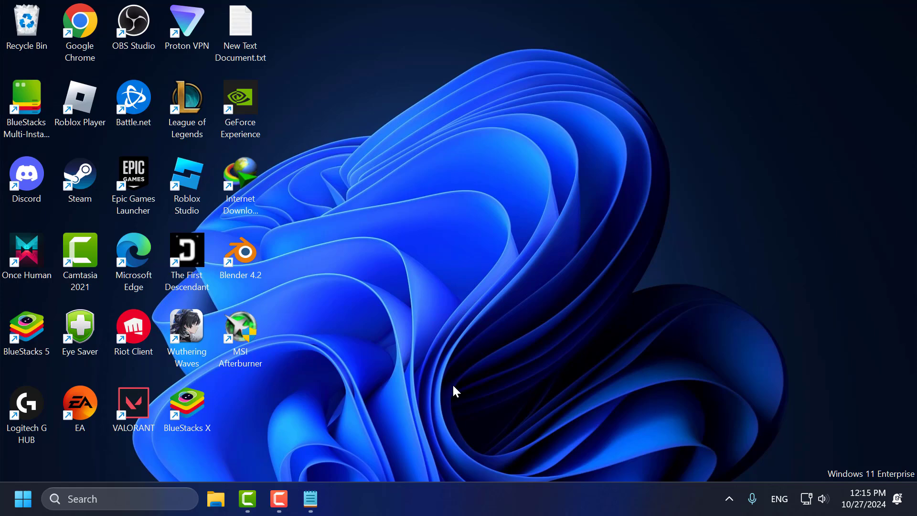
Step: Launch Command Prompt as administrator, approving the permission prompt
{"action": "left_click", "coordinate": [177, 492]}
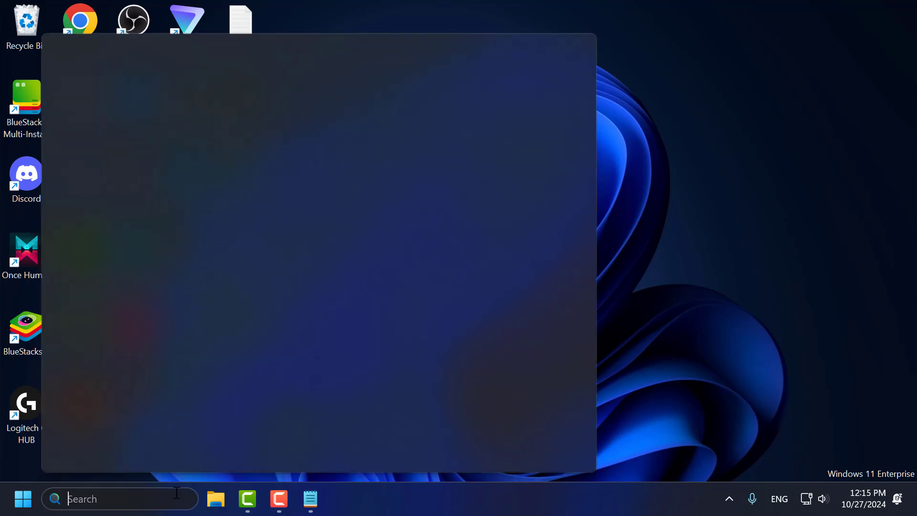
{"action": "type", "text": "cmd"}
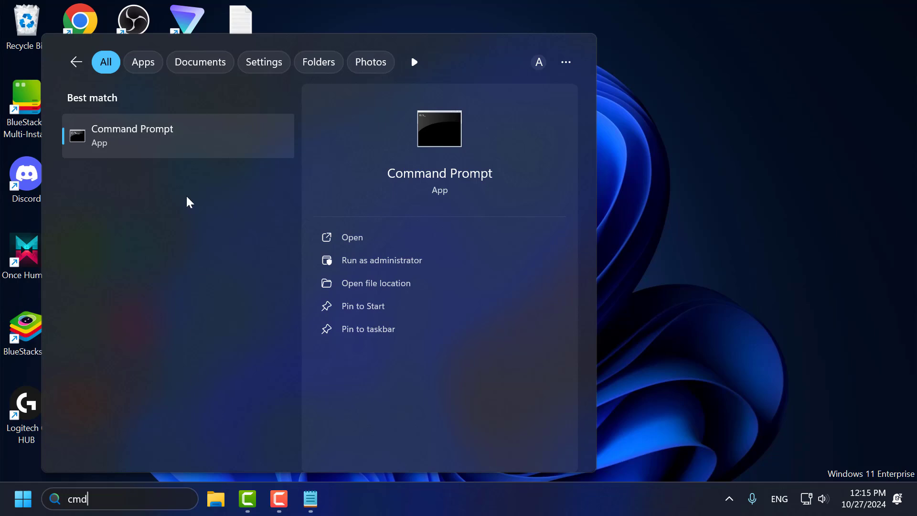
{"action": "right_click", "coordinate": [193, 139]}
{"action": "left_click", "coordinate": [229, 155]}
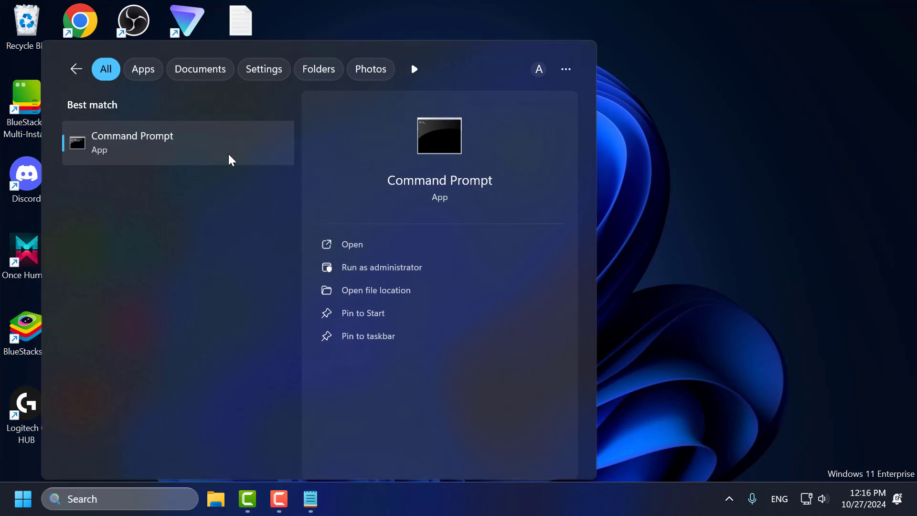
{"action": "left_click", "coordinate": [410, 362]}
Step: Copy ipconfig /flushdns from Notepad, paste and run it in Command Prompt, then close it
{"action": "left_click", "coordinate": [310, 498]}
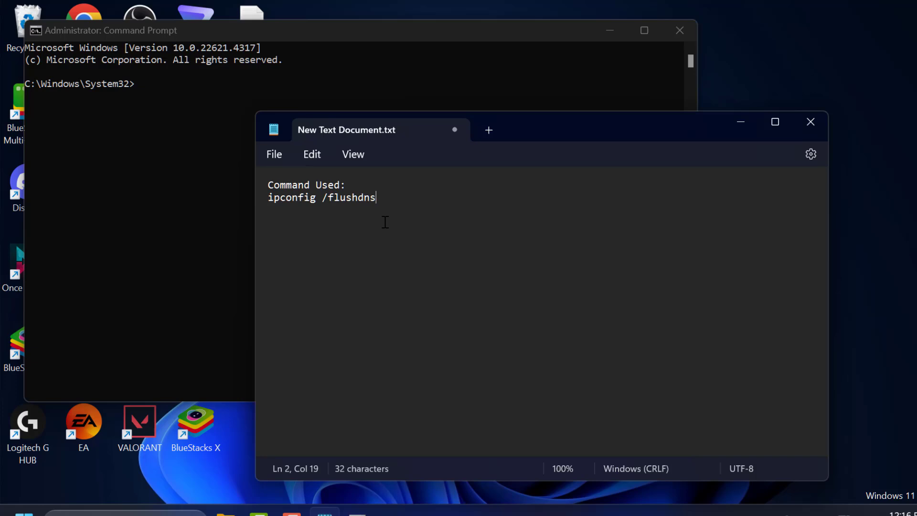
{"action": "triple_click", "coordinate": [373, 199]}
{"action": "right_click", "coordinate": [373, 199]}
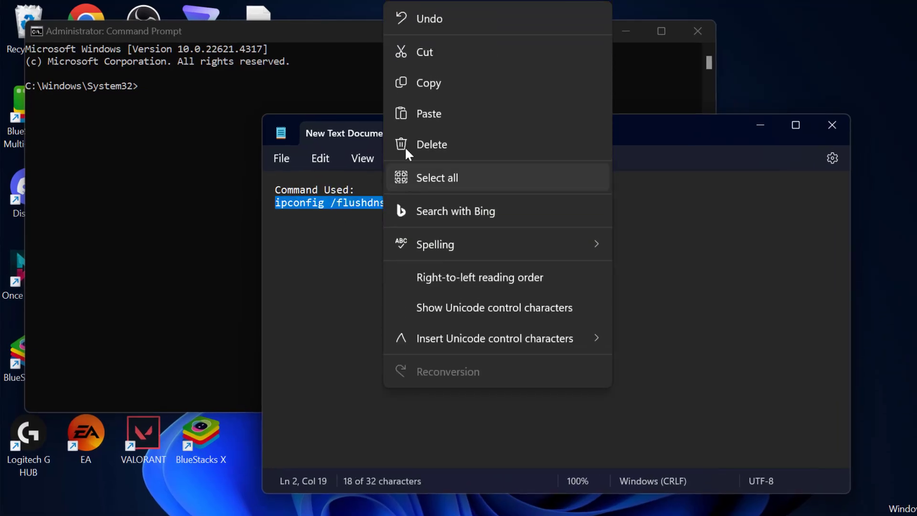
{"action": "left_click", "coordinate": [433, 84]}
{"action": "left_click", "coordinate": [767, 127]}
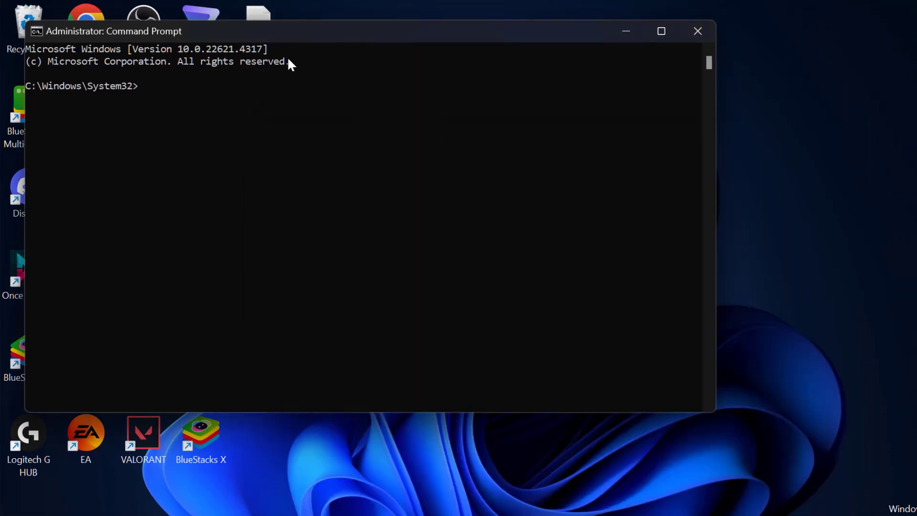
{"action": "right_click", "coordinate": [288, 31]}
{"action": "mouse_move", "coordinate": [341, 155]}
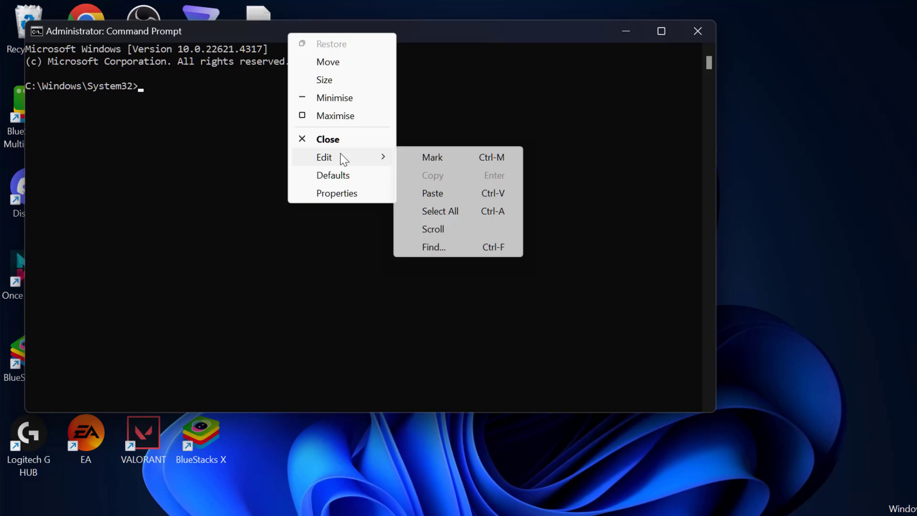
{"action": "left_click", "coordinate": [442, 193]}
{"action": "key", "text": "Return"}
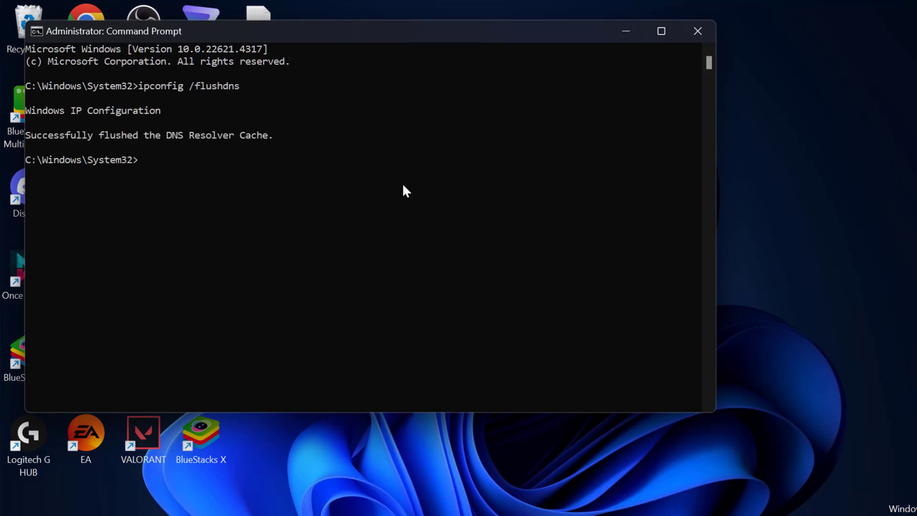
{"action": "left_click", "coordinate": [688, 35]}
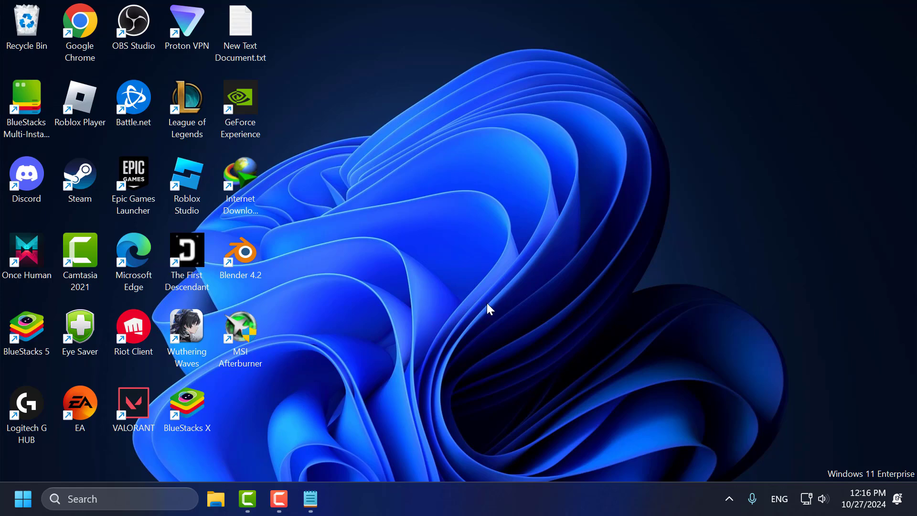
Step: Open the firewall's allowed apps list and unlock it with Change settings
{"action": "left_click", "coordinate": [129, 495]}
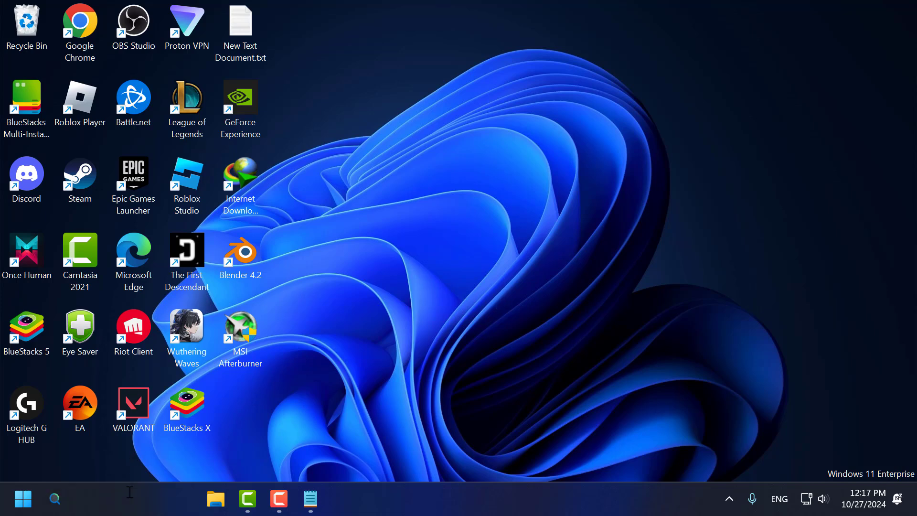
{"action": "type", "text": "allo"}
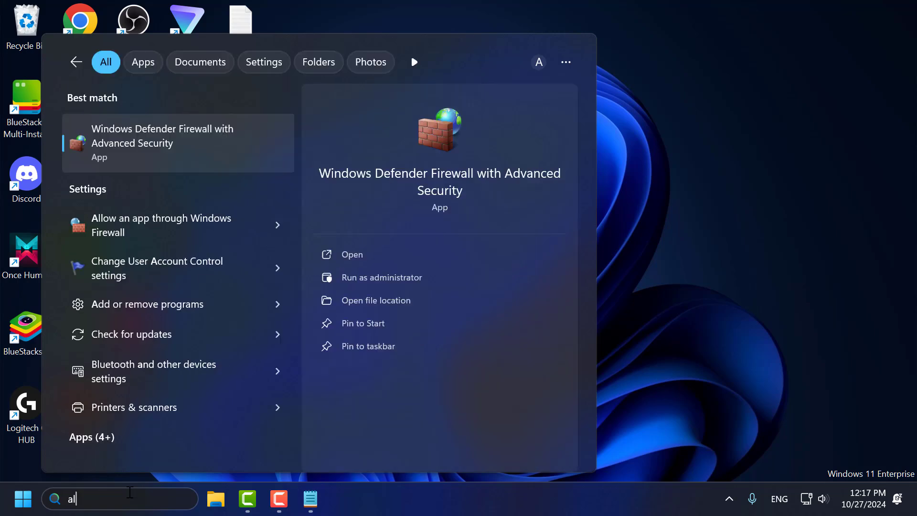
{"action": "left_click", "coordinate": [165, 156]}
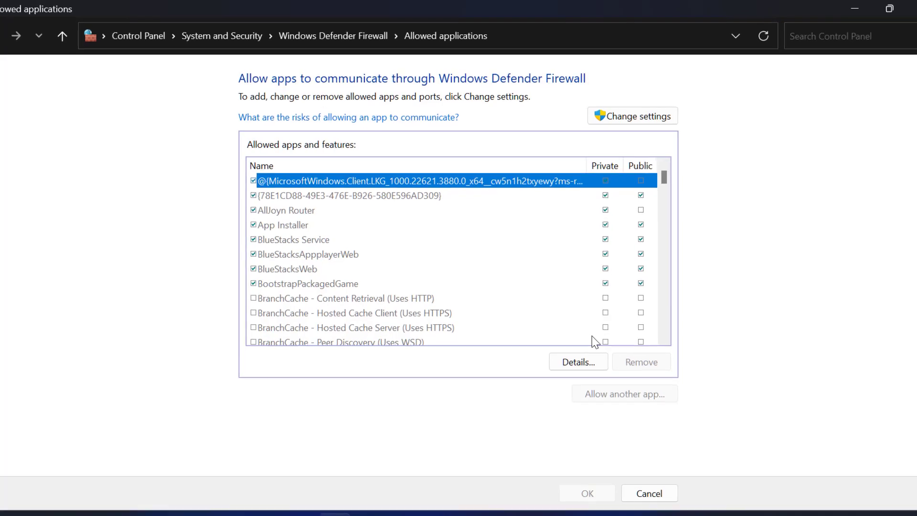
{"action": "left_click", "coordinate": [652, 123]}
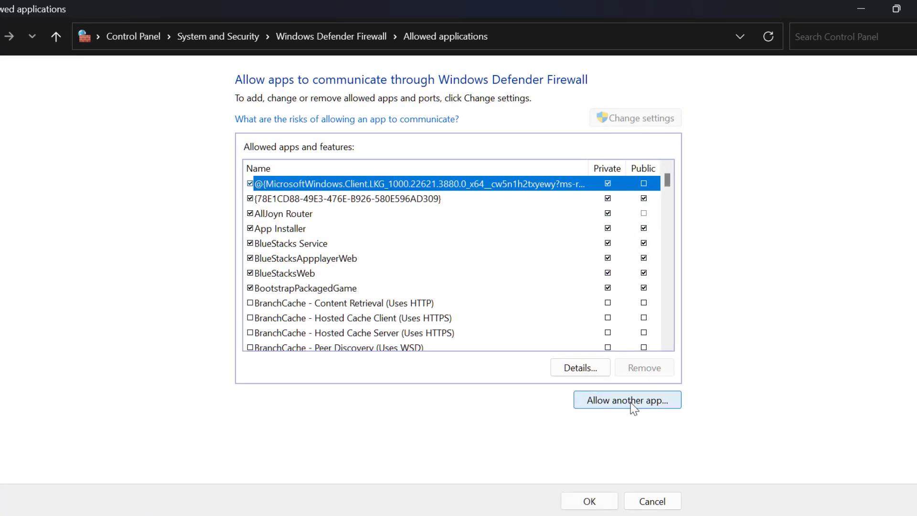
Step: Try adding C:\Riot Games\Riot Client\RiotClientServices.exe; it's already listed, so cancel
{"action": "left_click", "coordinate": [633, 402]}
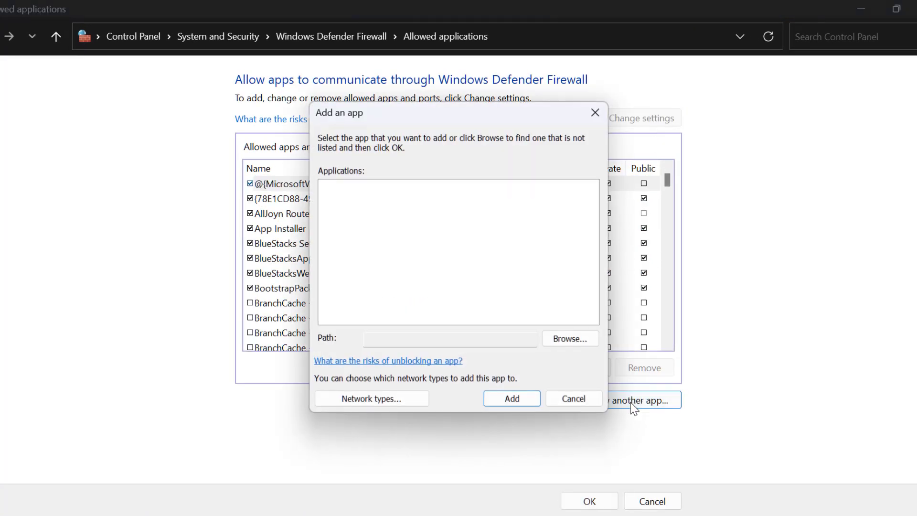
{"action": "left_click", "coordinate": [559, 338]}
{"action": "left_click", "coordinate": [68, 376]}
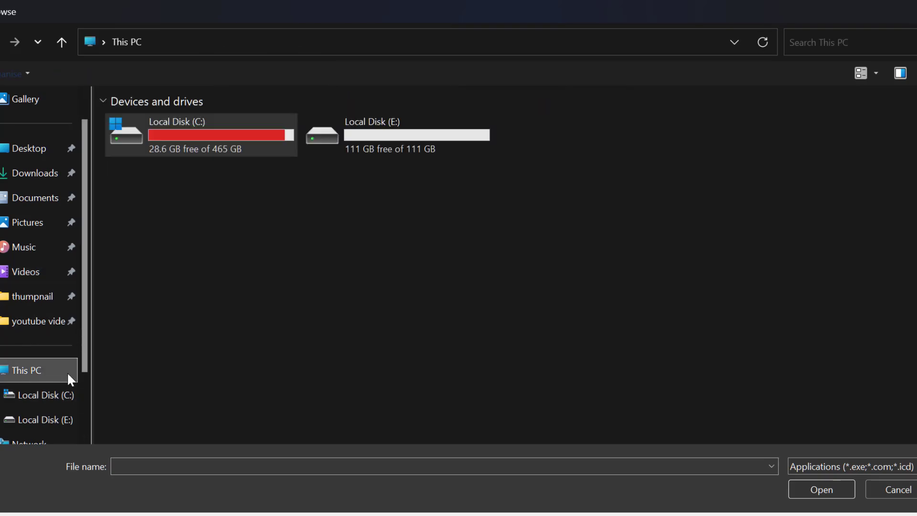
{"action": "double_click", "coordinate": [193, 143]}
{"action": "scroll", "coordinate": [196, 239], "scroll_direction": "down", "scroll_amount": 3}
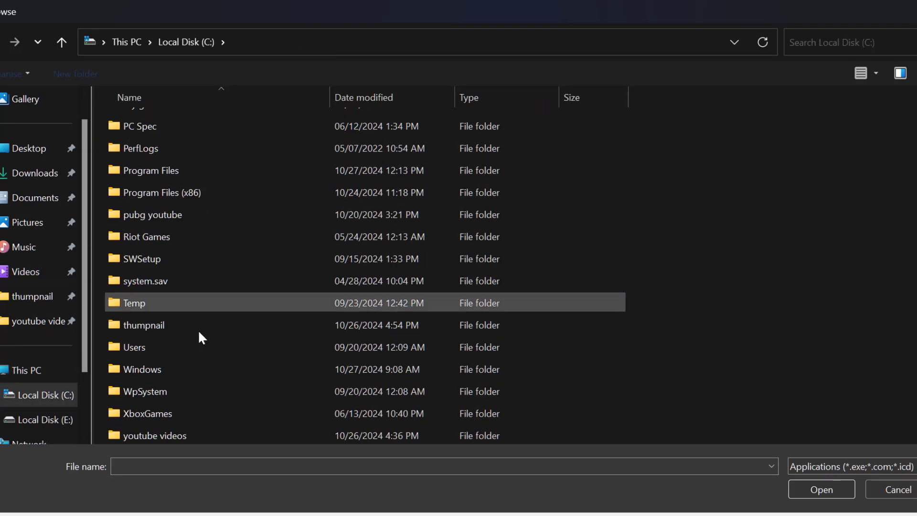
{"action": "double_click", "coordinate": [155, 237]}
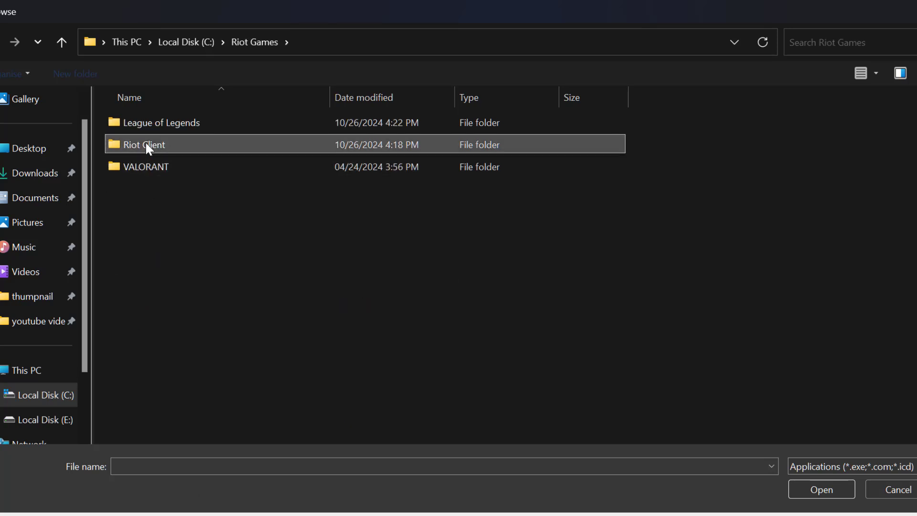
{"action": "double_click", "coordinate": [162, 143]}
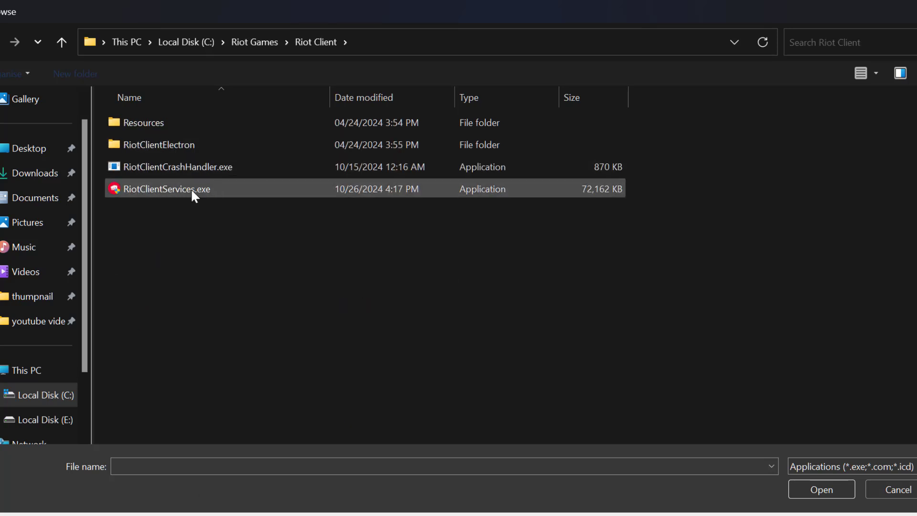
{"action": "left_click", "coordinate": [191, 188]}
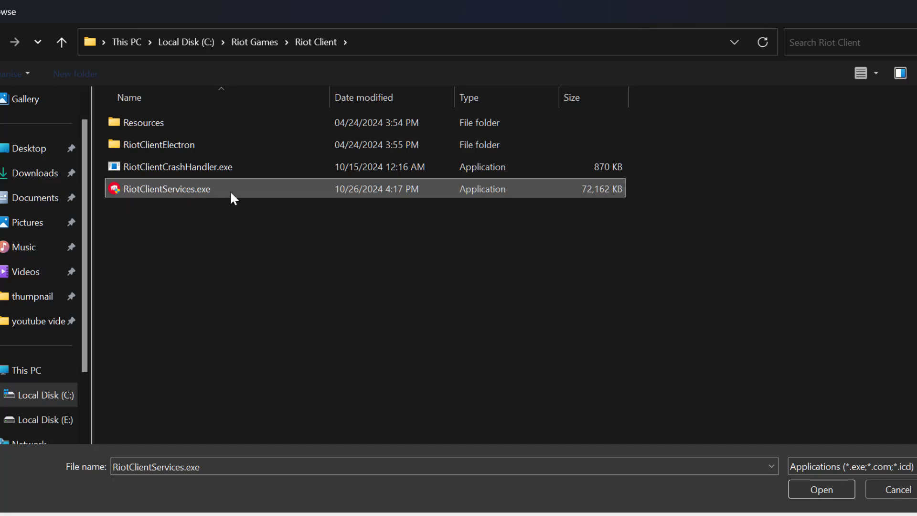
{"action": "left_click", "coordinate": [803, 493]}
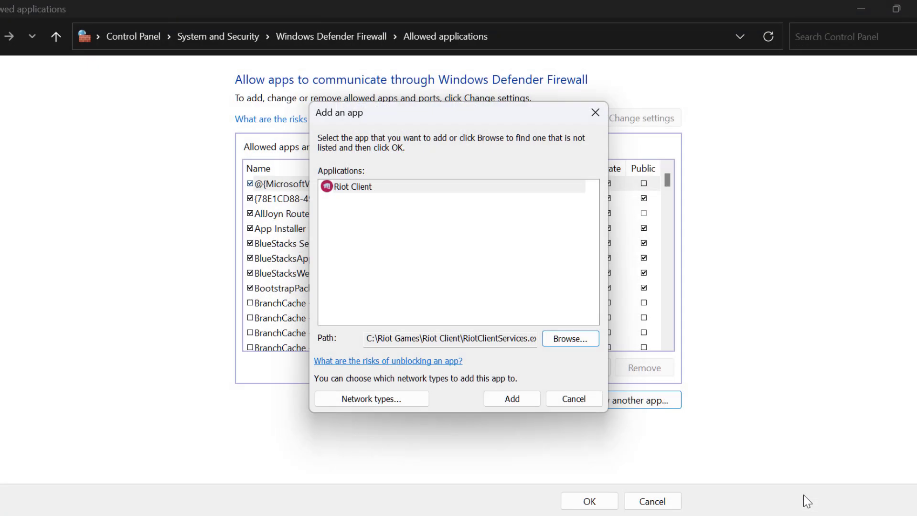
{"action": "left_click", "coordinate": [525, 399]}
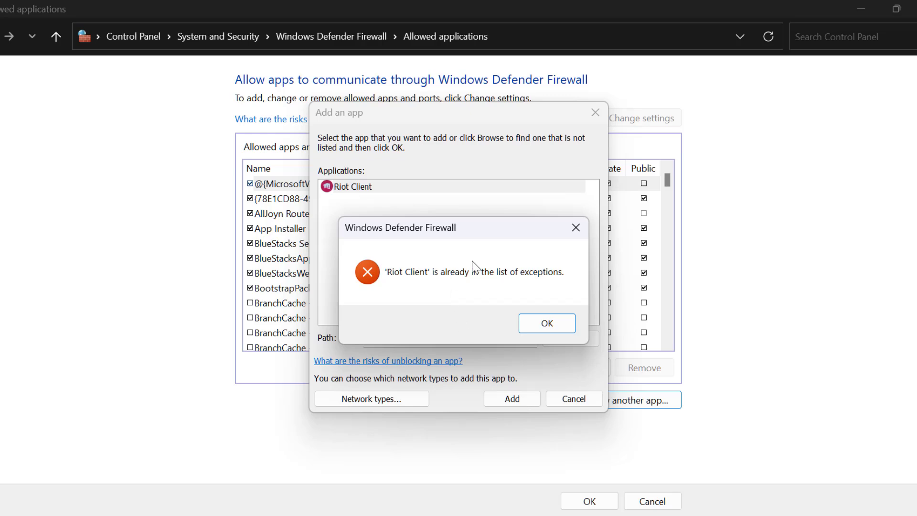
{"action": "left_click", "coordinate": [533, 331]}
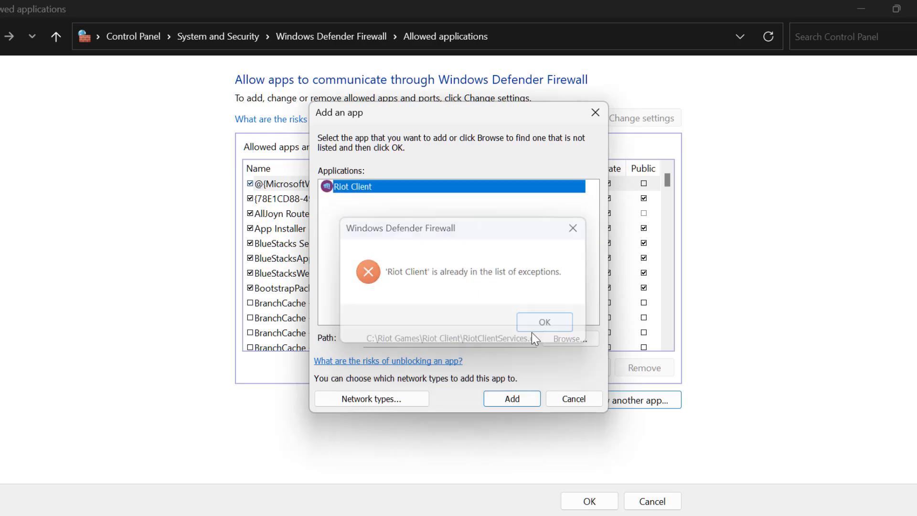
{"action": "left_click", "coordinate": [563, 400]}
Step: Find the Riot Client entry and confirm it's allowed on private and public networks
{"action": "left_click", "coordinate": [287, 258]}
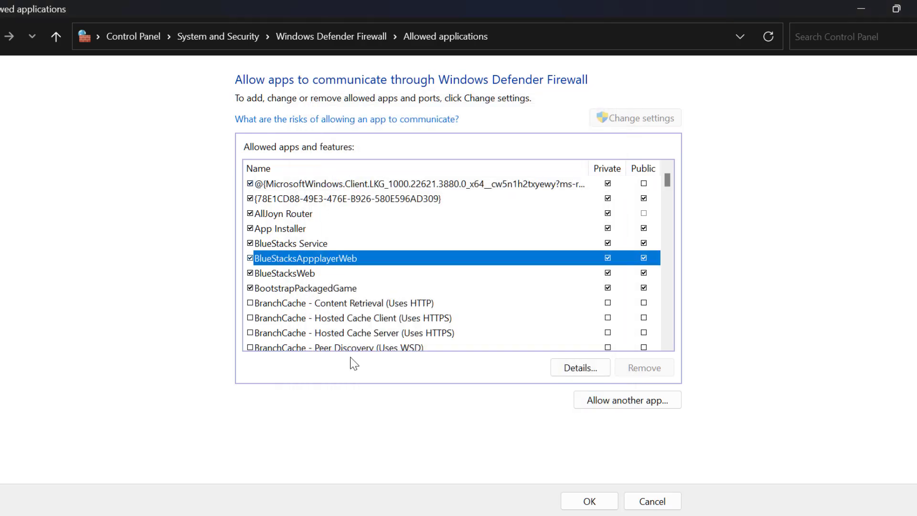
{"action": "key", "text": "r"}
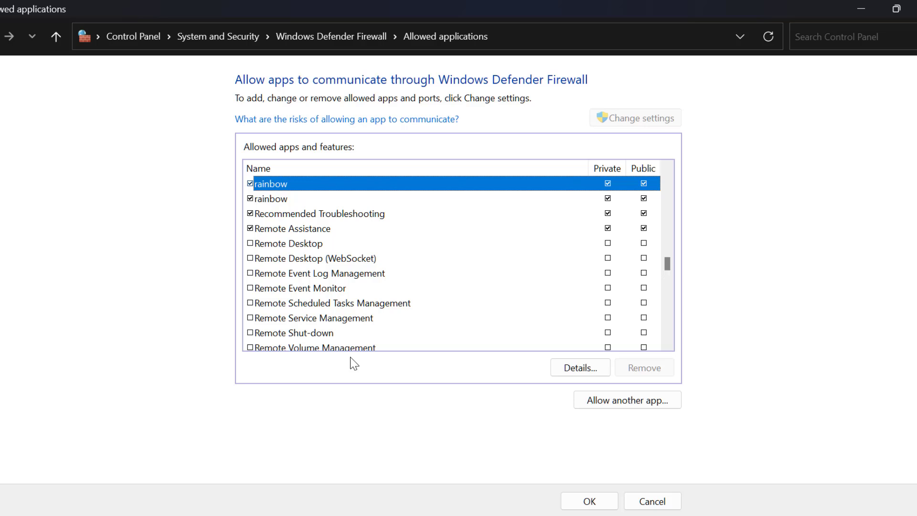
{"action": "scroll", "coordinate": [302, 218], "scroll_direction": "down", "scroll_amount": 2}
{"action": "left_click", "coordinate": [292, 276]}
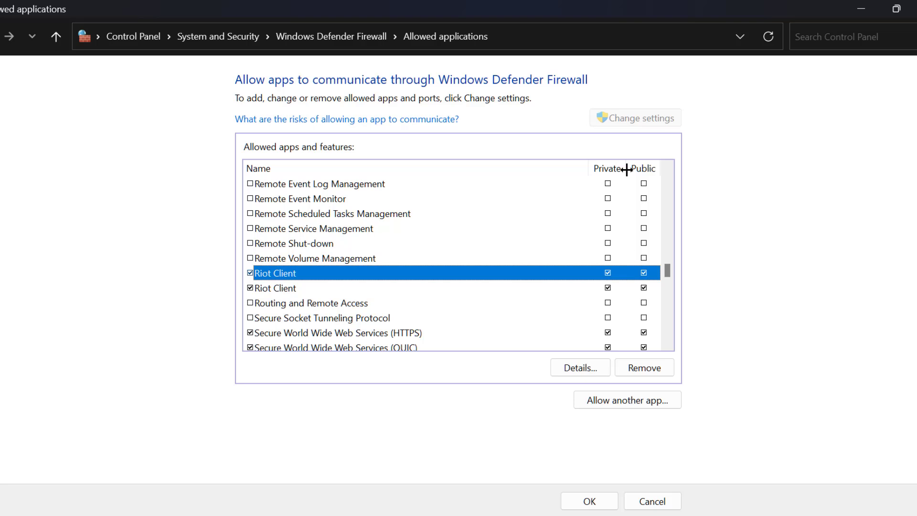
Step: Try adding C:\Riot Games\VALORANT\live\VALORANT.exe; it's already listed, so cancel
{"action": "left_click", "coordinate": [606, 405]}
{"action": "left_click", "coordinate": [612, 403]}
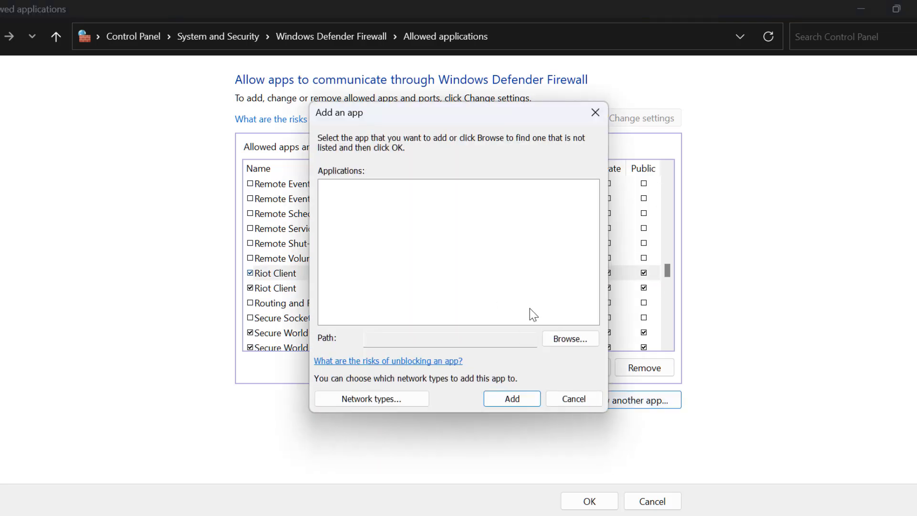
{"action": "left_click", "coordinate": [569, 339]}
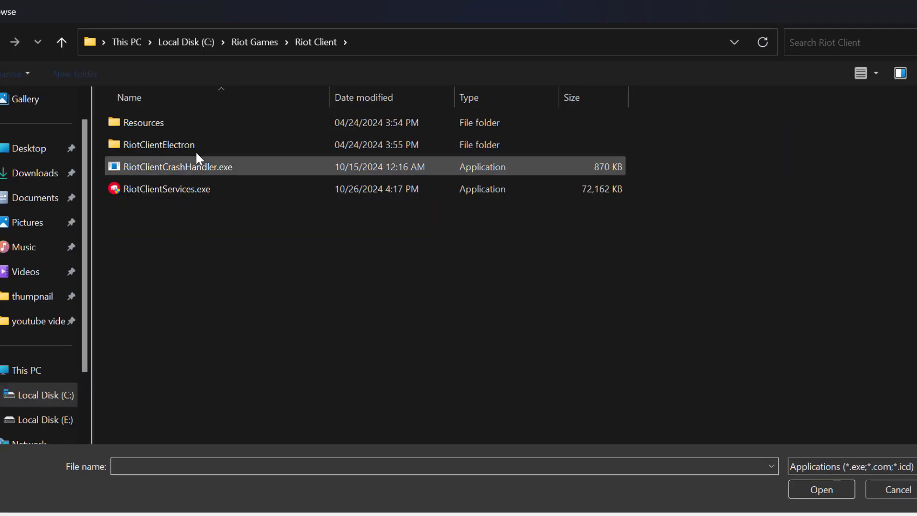
{"action": "left_click", "coordinate": [260, 41]}
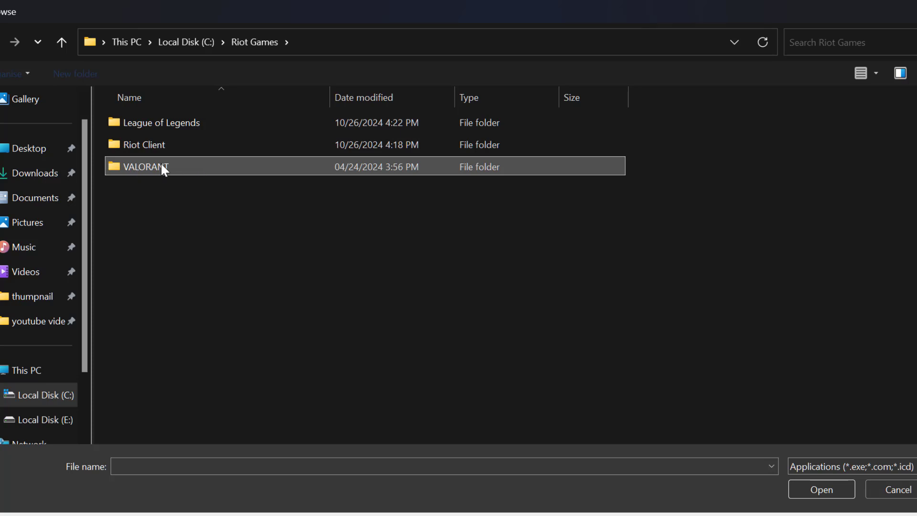
{"action": "double_click", "coordinate": [148, 166]}
{"action": "double_click", "coordinate": [134, 129]}
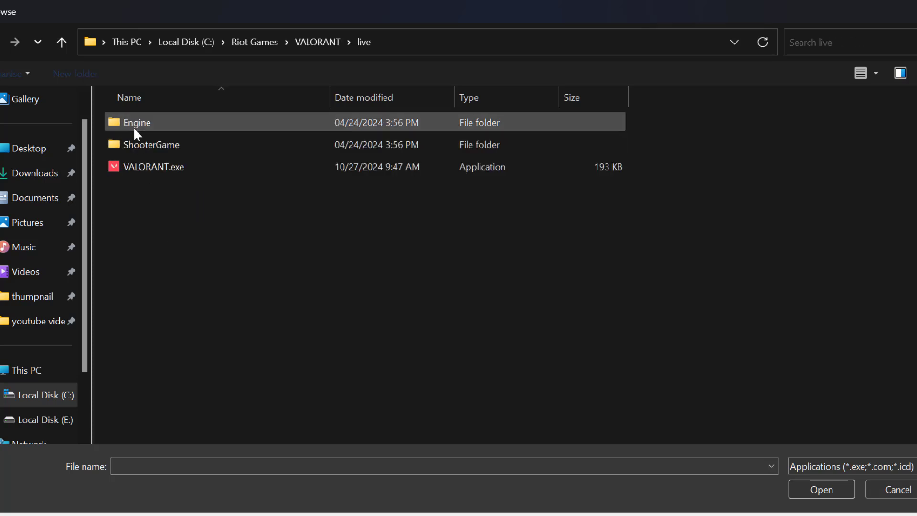
{"action": "left_click", "coordinate": [149, 164]}
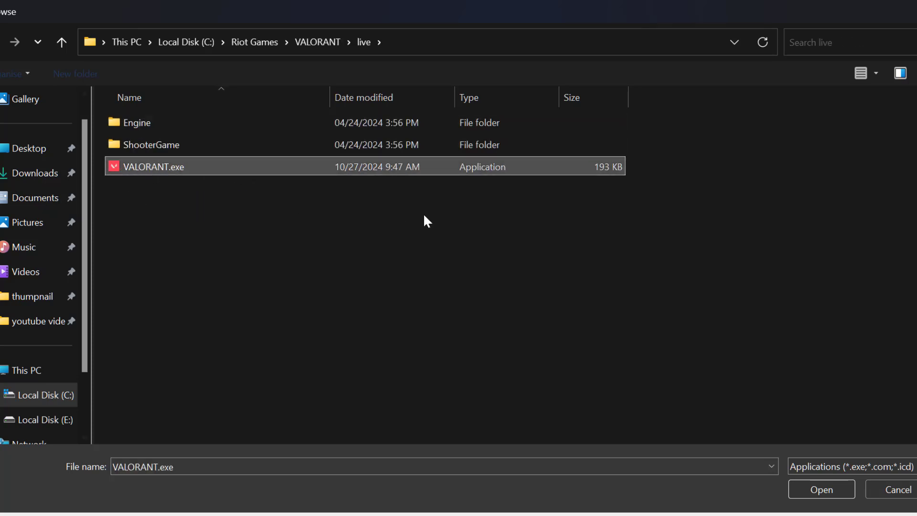
{"action": "left_click", "coordinate": [815, 491]}
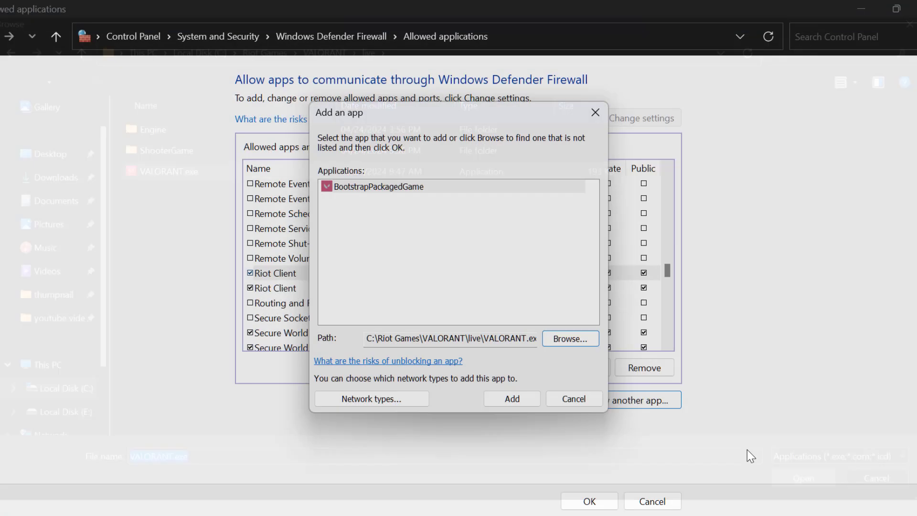
{"action": "left_click", "coordinate": [518, 400]}
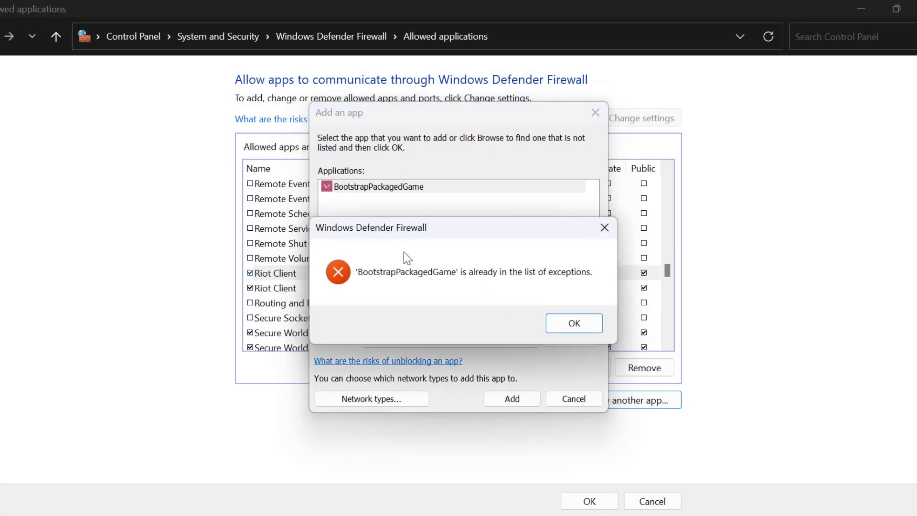
{"action": "left_click", "coordinate": [586, 330]}
{"action": "left_click", "coordinate": [554, 397]}
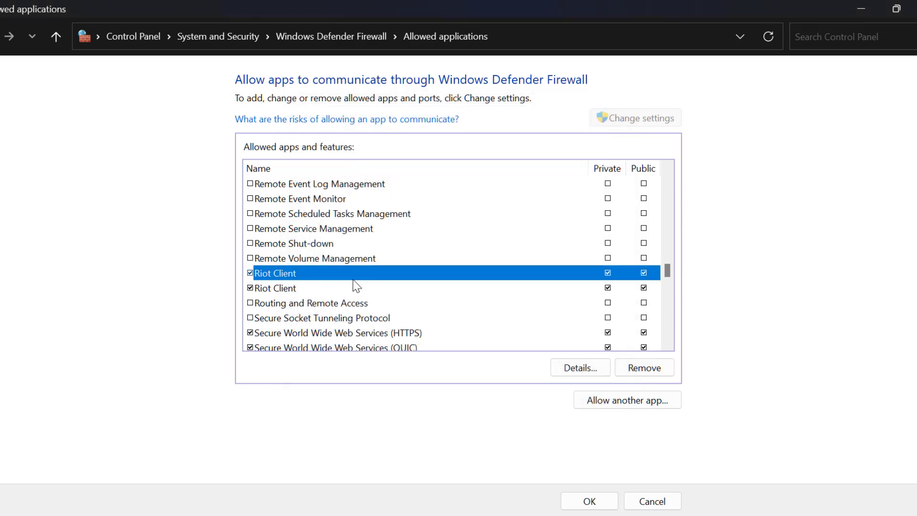
Step: Verify BootstrapPackagedGame is allowed on private and public networks, then close with OK
{"action": "key", "text": "Home"}
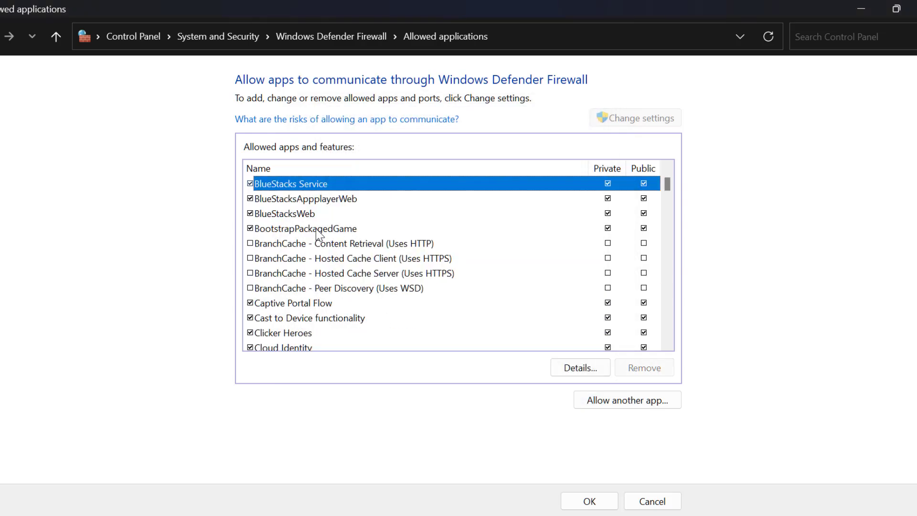
{"action": "left_click", "coordinate": [272, 231]}
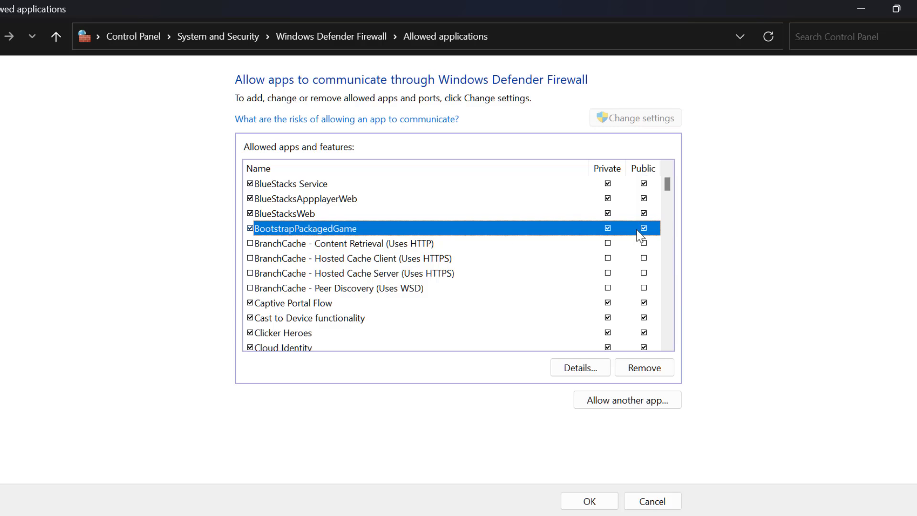
{"action": "left_click", "coordinate": [589, 501]}
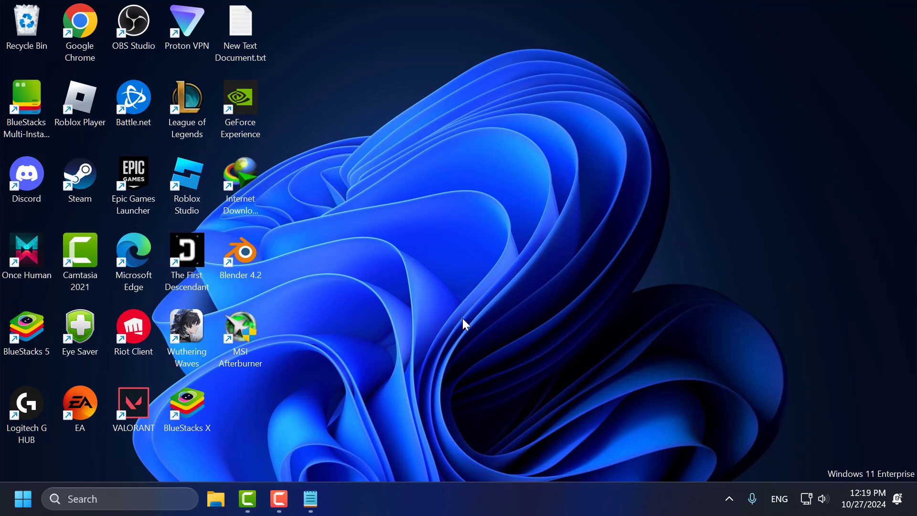
Step: Open Installed apps in Settings, maximized, and search for 'van'
{"action": "left_click", "coordinate": [185, 489]}
{"action": "type", "text": "in"}
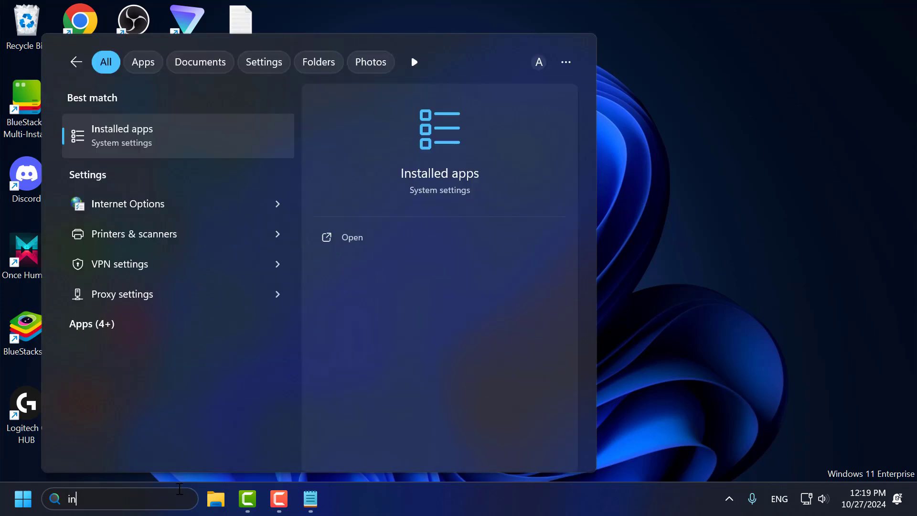
{"action": "left_click", "coordinate": [244, 137]}
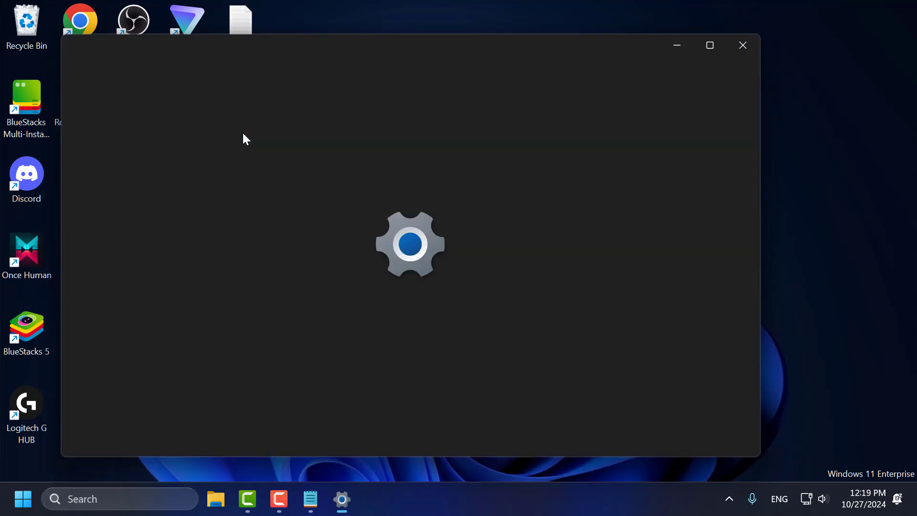
{"action": "left_click", "coordinate": [713, 48]}
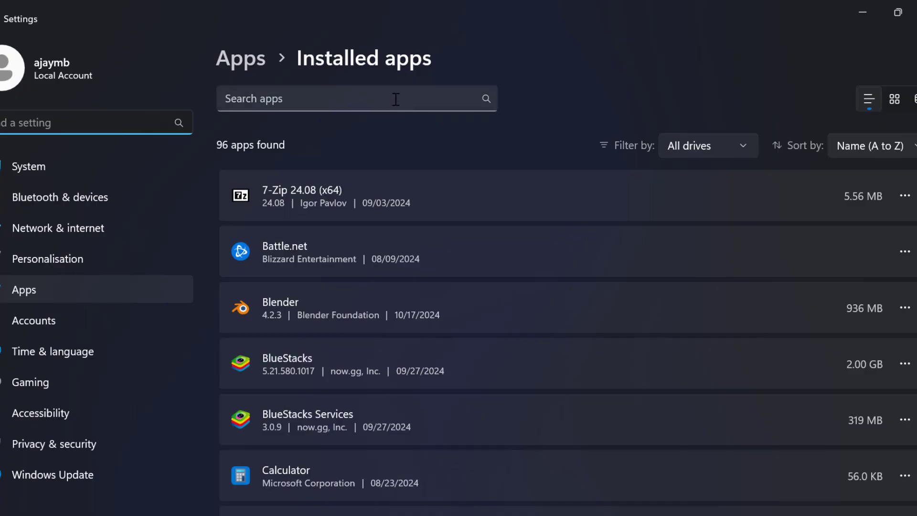
{"action": "left_click", "coordinate": [395, 99]}
{"action": "type", "text": "v"}
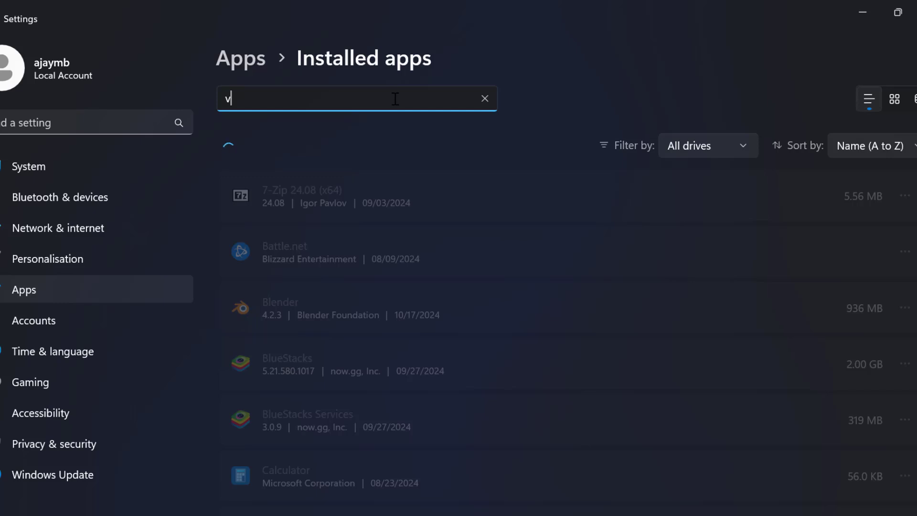
{"action": "type", "text": "an"}
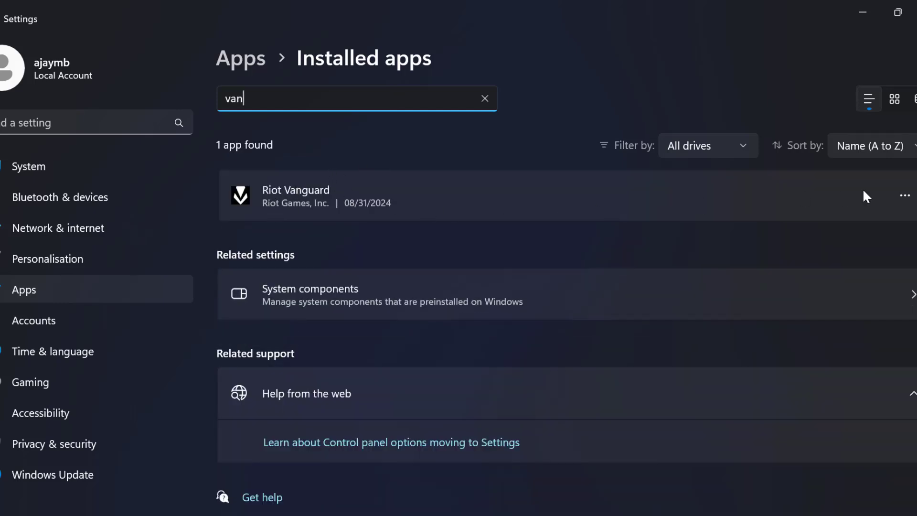
Step: Uninstall Riot Vanguard, approving the UAC and removal prompts, then close Settings
{"action": "left_click", "coordinate": [905, 195]}
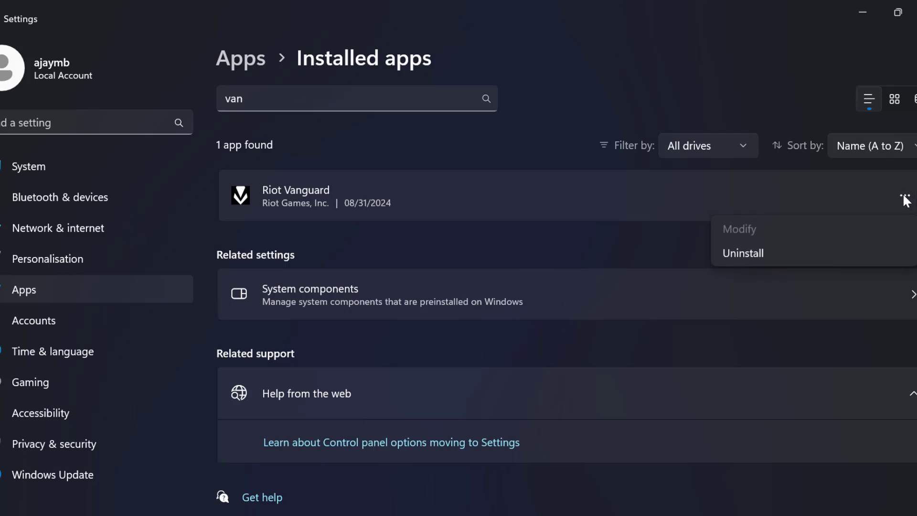
{"action": "left_click", "coordinate": [747, 249]}
{"action": "left_click", "coordinate": [864, 282]}
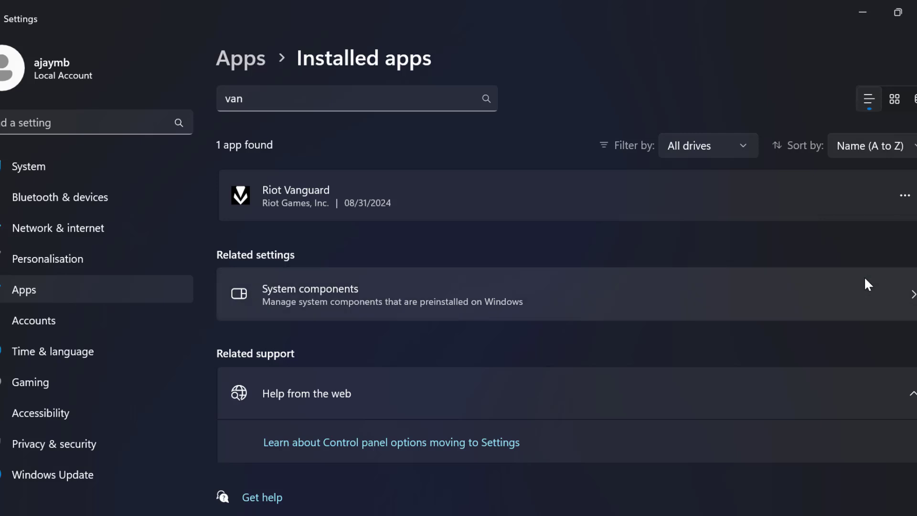
{"action": "left_click", "coordinate": [430, 397]}
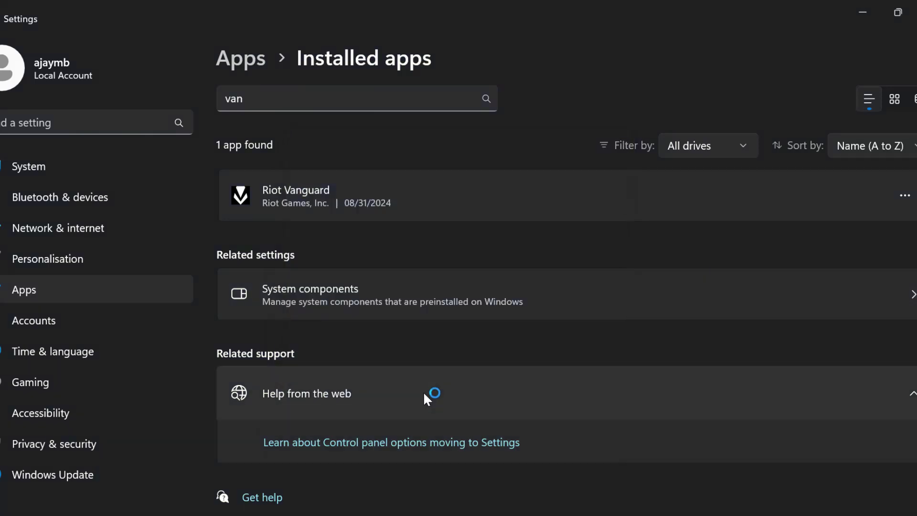
{"action": "left_click", "coordinate": [450, 335]}
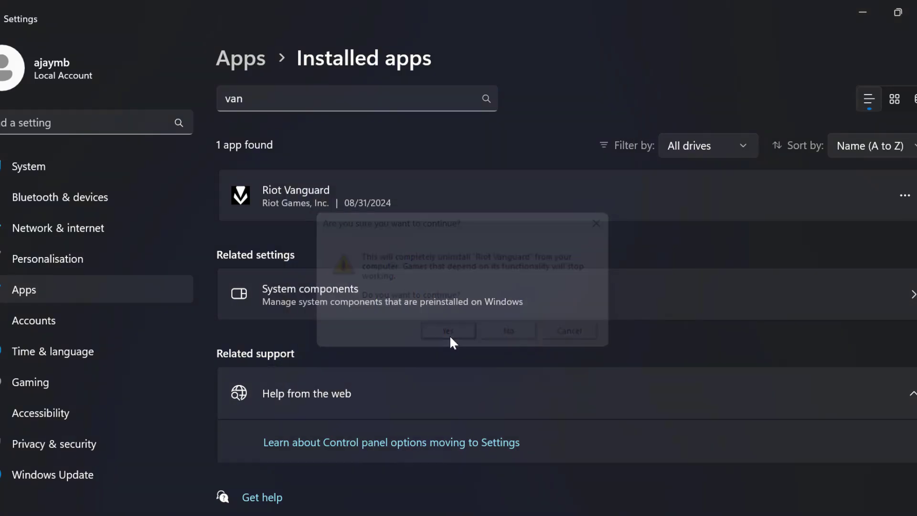
{"action": "type", "text": "gu"}
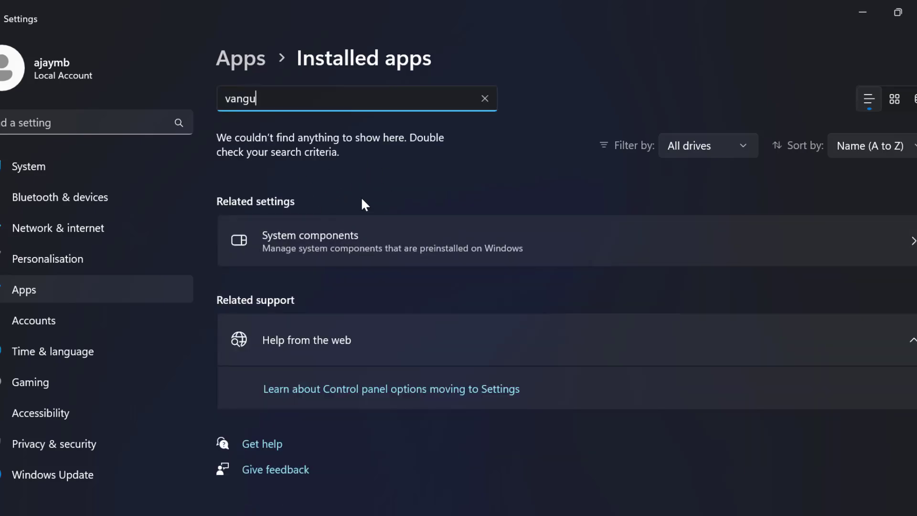
{"action": "left_click", "coordinate": [915, 13]}
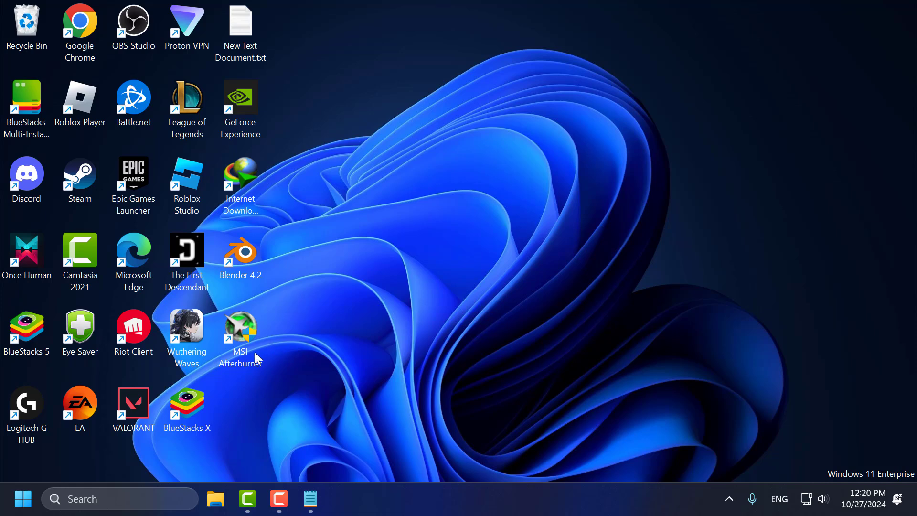
Step: Launch Riot Client as administrator and start the VALORANT update to reinstall Vanguard
{"action": "double_click", "coordinate": [144, 342]}
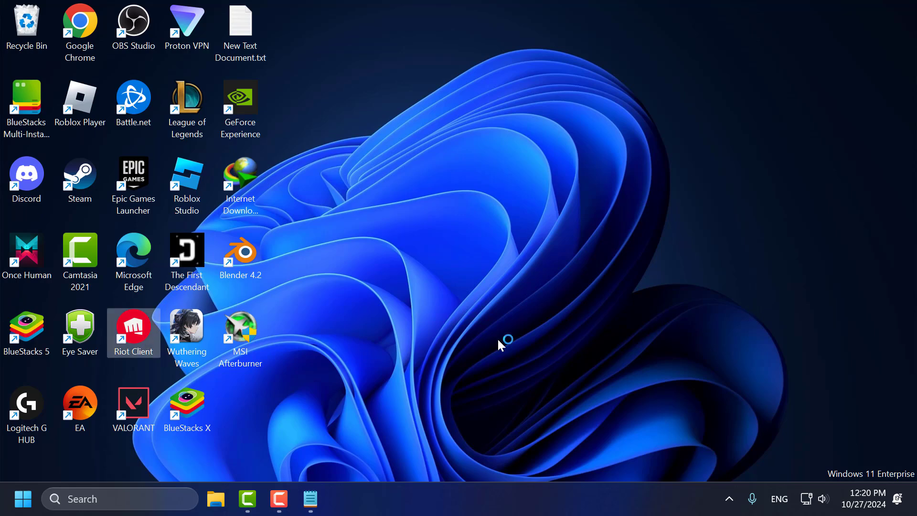
{"action": "left_click", "coordinate": [429, 378]}
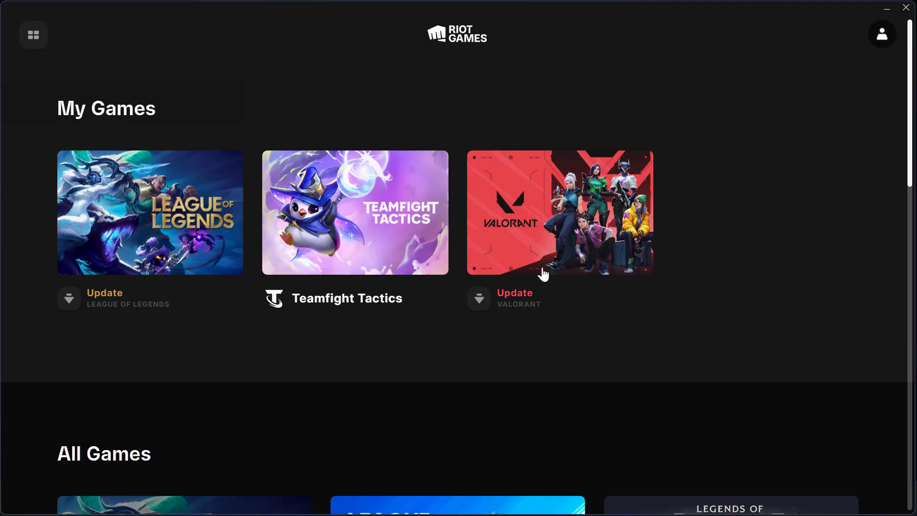
{"action": "left_click", "coordinate": [551, 254]}
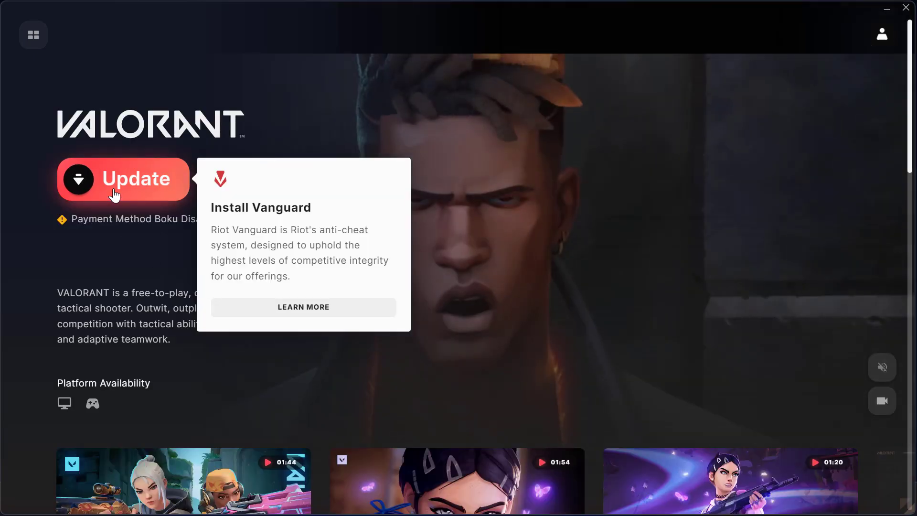
{"action": "left_click", "coordinate": [115, 193]}
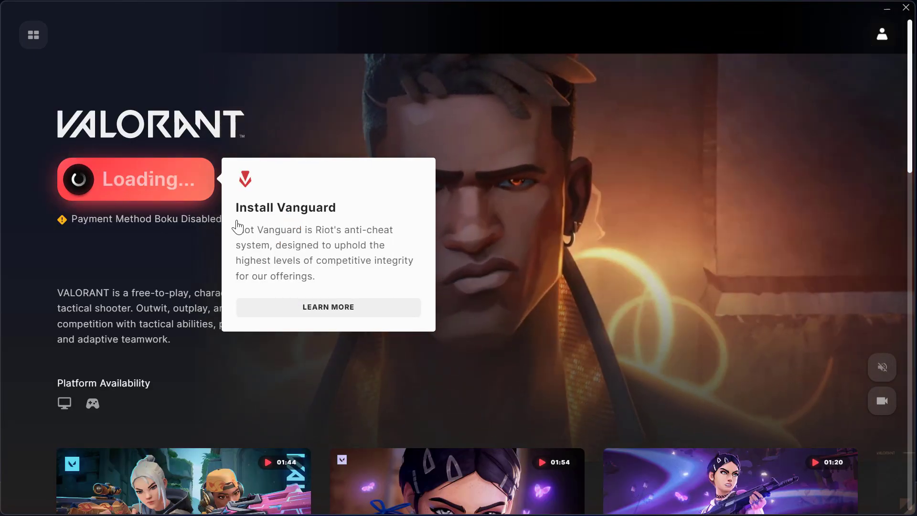